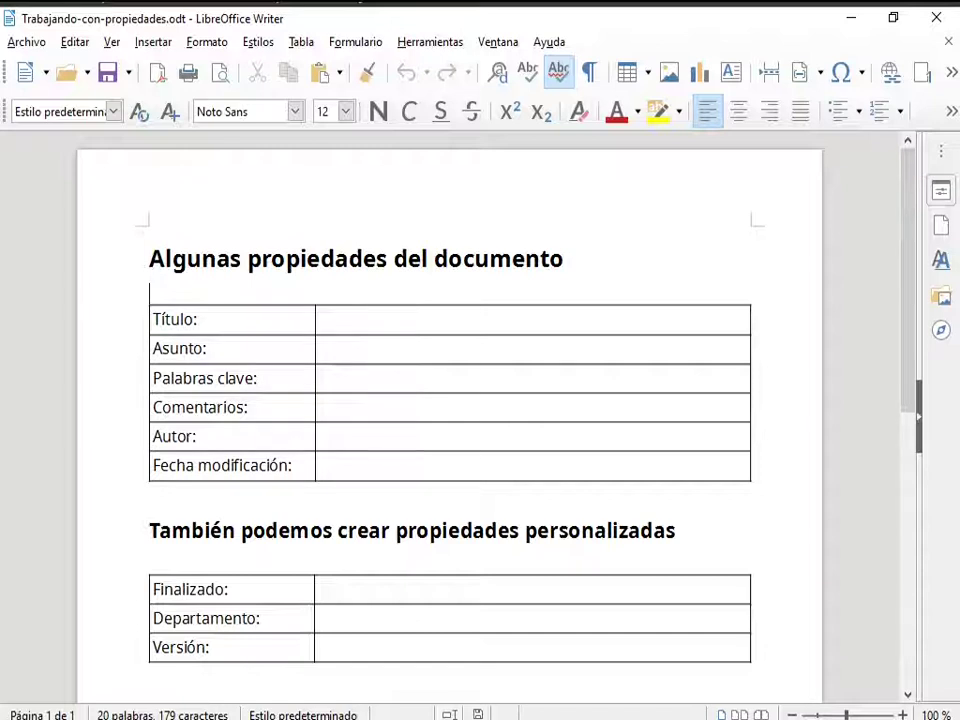
- Open the document's properties and review the general, description, custom property, security, font and statistics information
{"action": "left_click", "coordinate": [40, 52]}
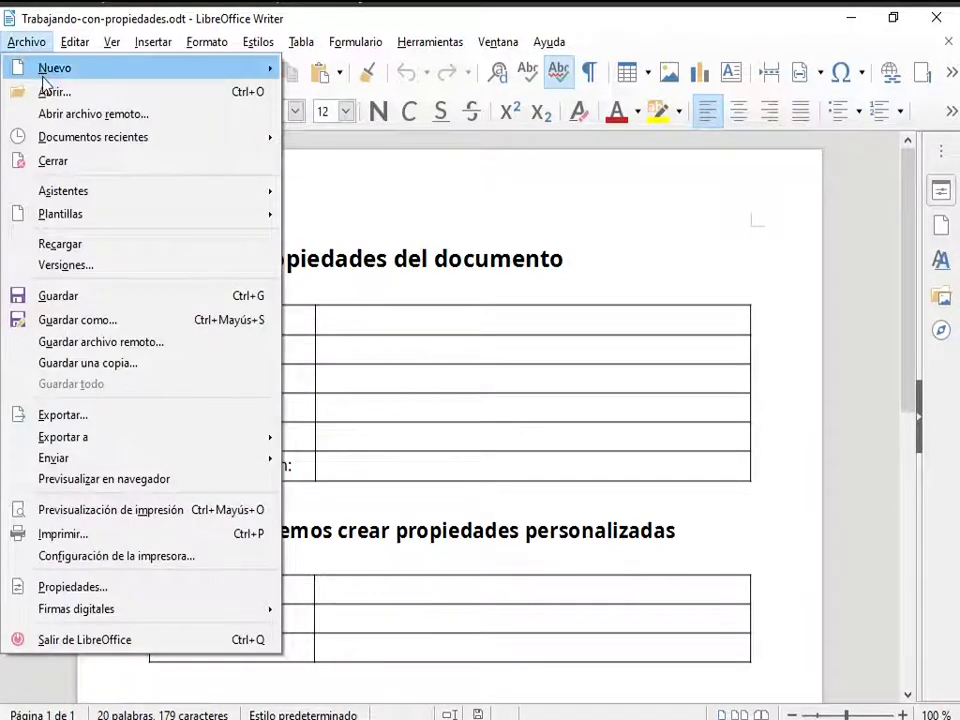
{"action": "left_click", "coordinate": [86, 597]}
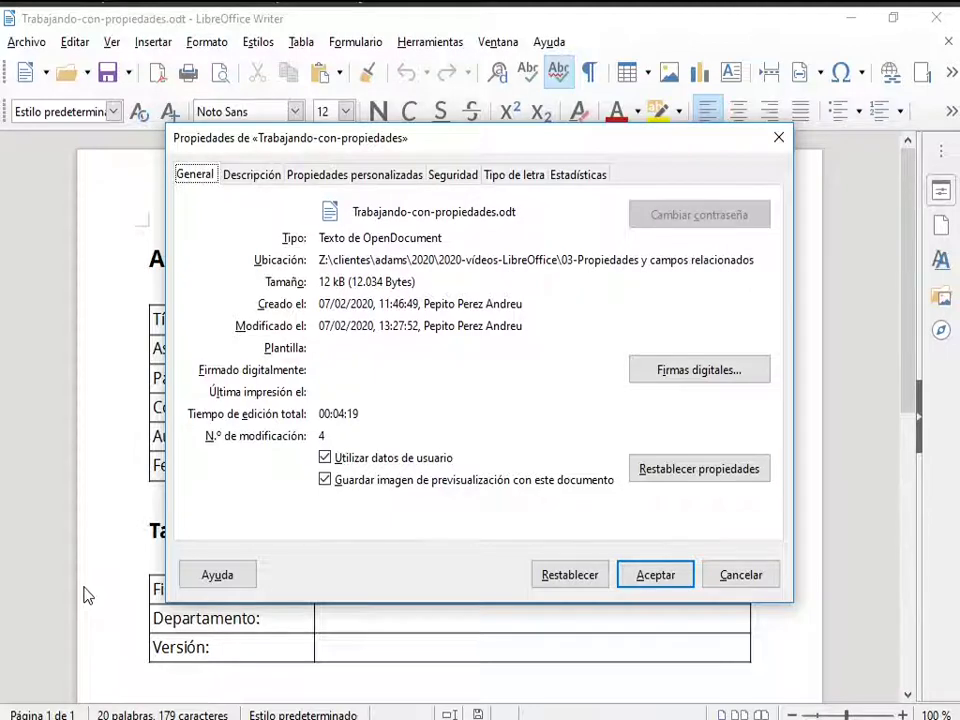
{"action": "left_click_drag", "start_coordinate": [343, 150], "coordinate": [326, 103]}
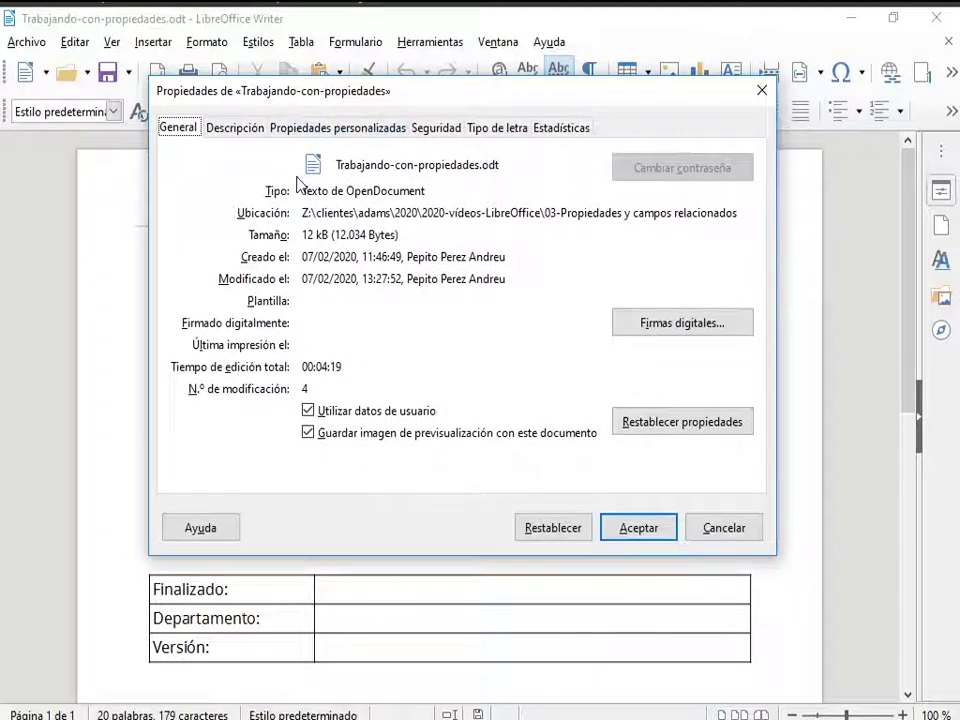
{"action": "left_click", "coordinate": [172, 128]}
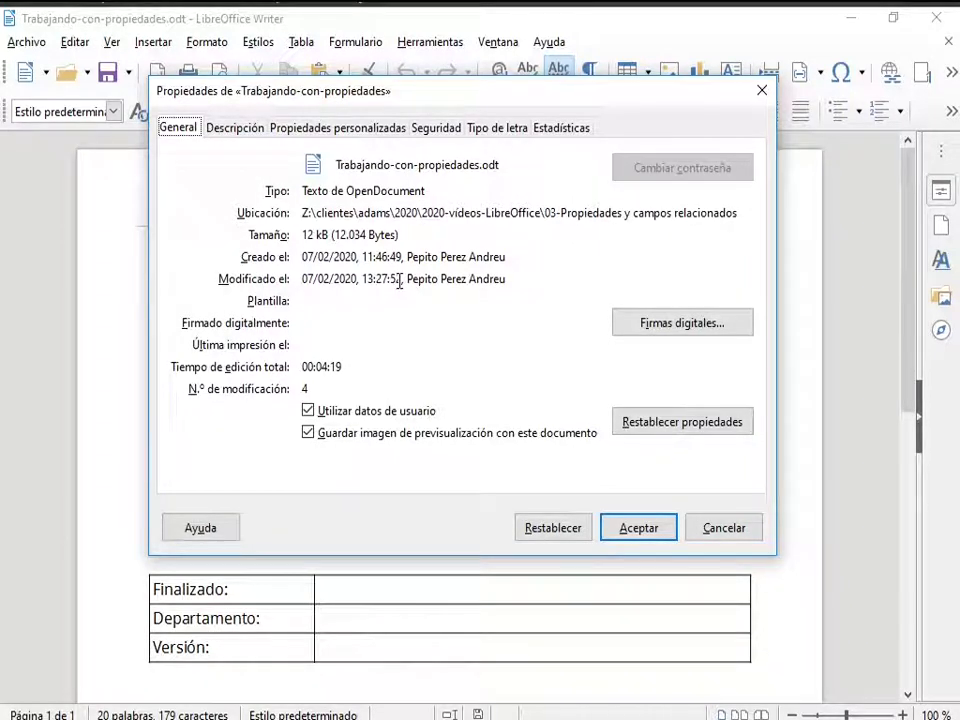
{"action": "left_click", "coordinate": [245, 132]}
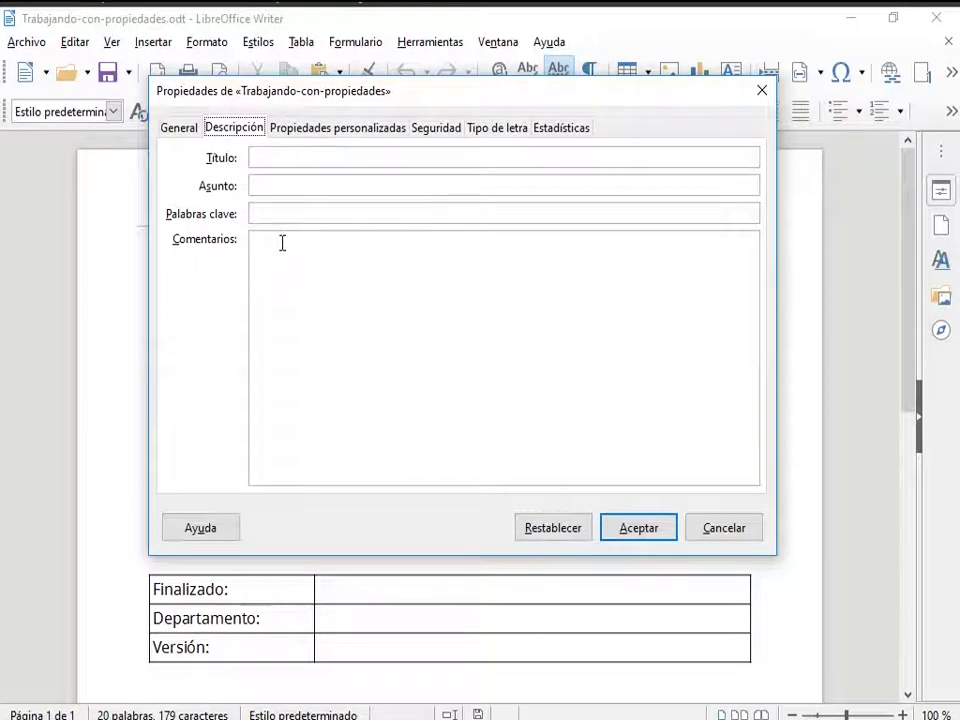
{"action": "left_click", "coordinate": [332, 130]}
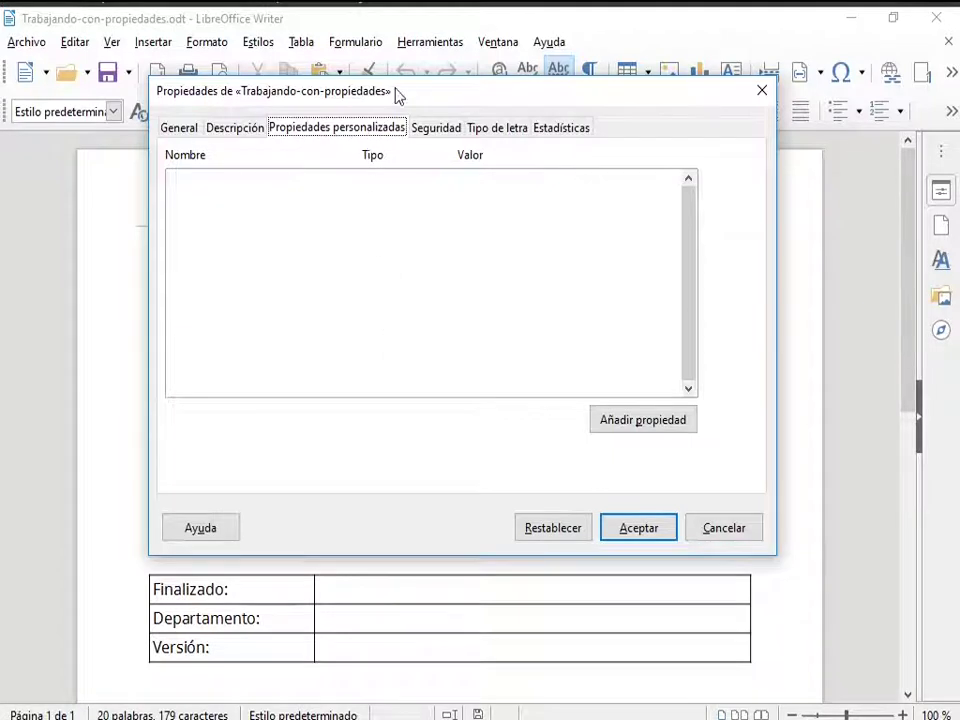
{"action": "left_click", "coordinate": [450, 134]}
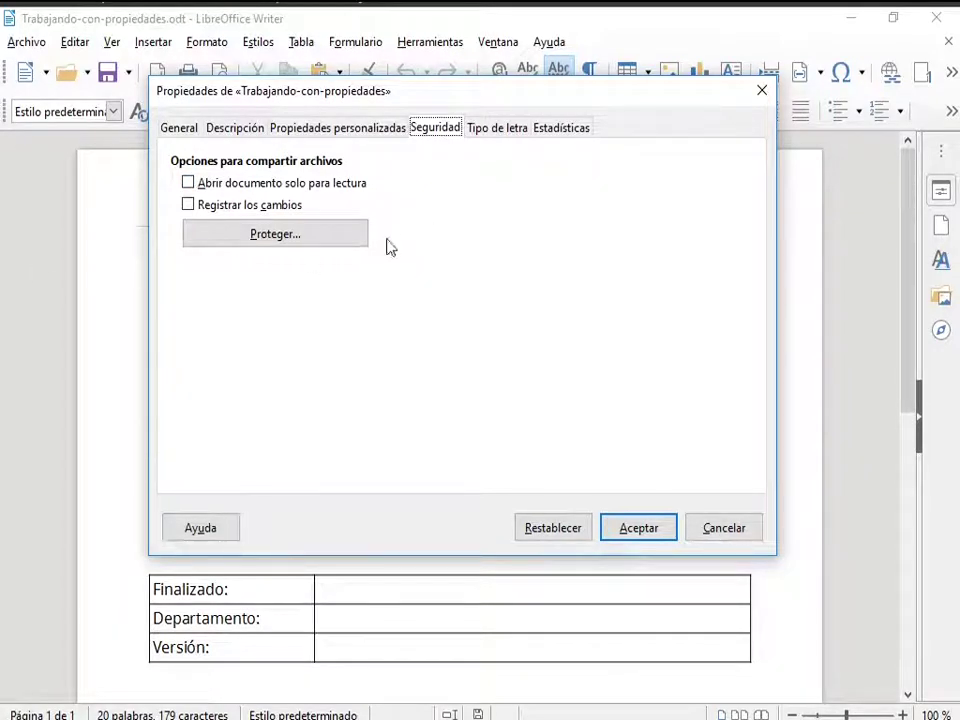
{"action": "left_click", "coordinate": [485, 137]}
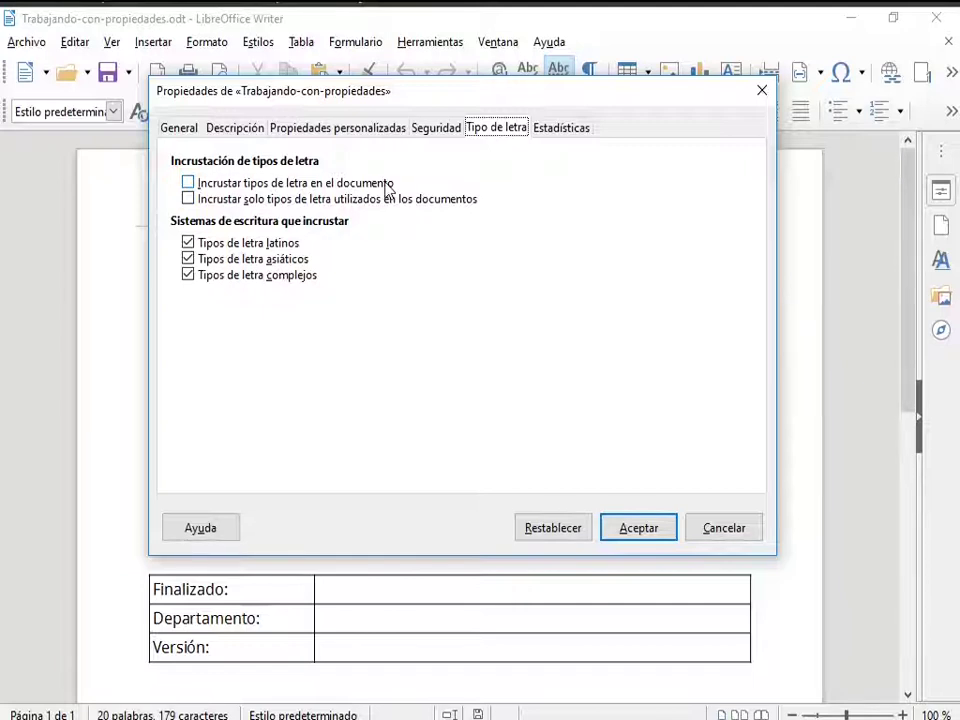
{"action": "left_click", "coordinate": [555, 130]}
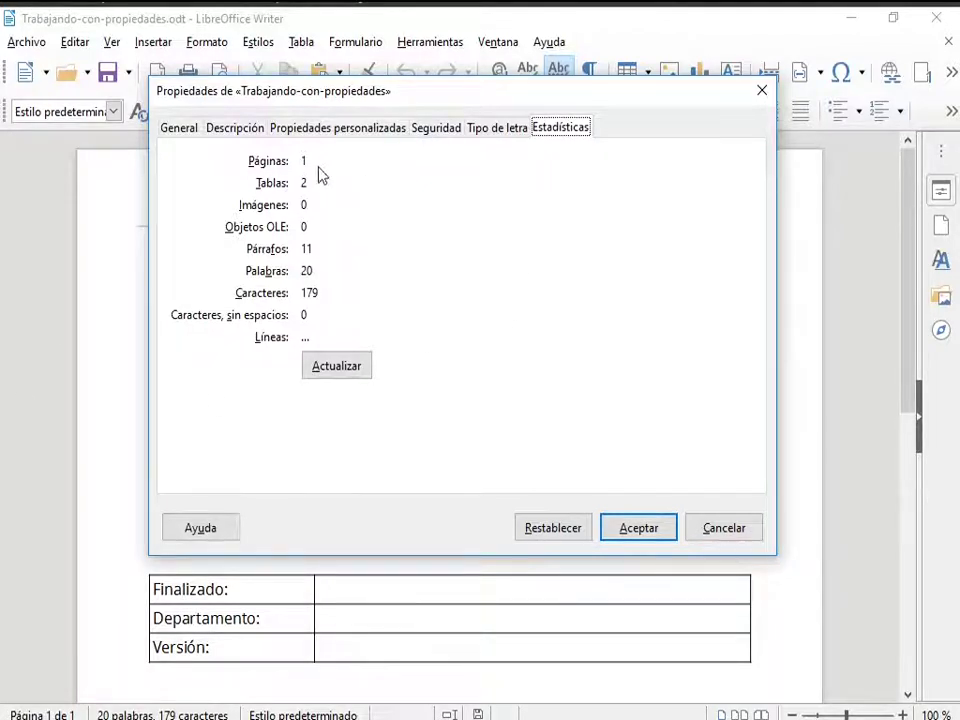
- Set the document's title to "Trabajo con propiedades" and its subject to "Demostración del uso de propiedades en LibreOffice Writer"
{"action": "left_click", "coordinate": [237, 129]}
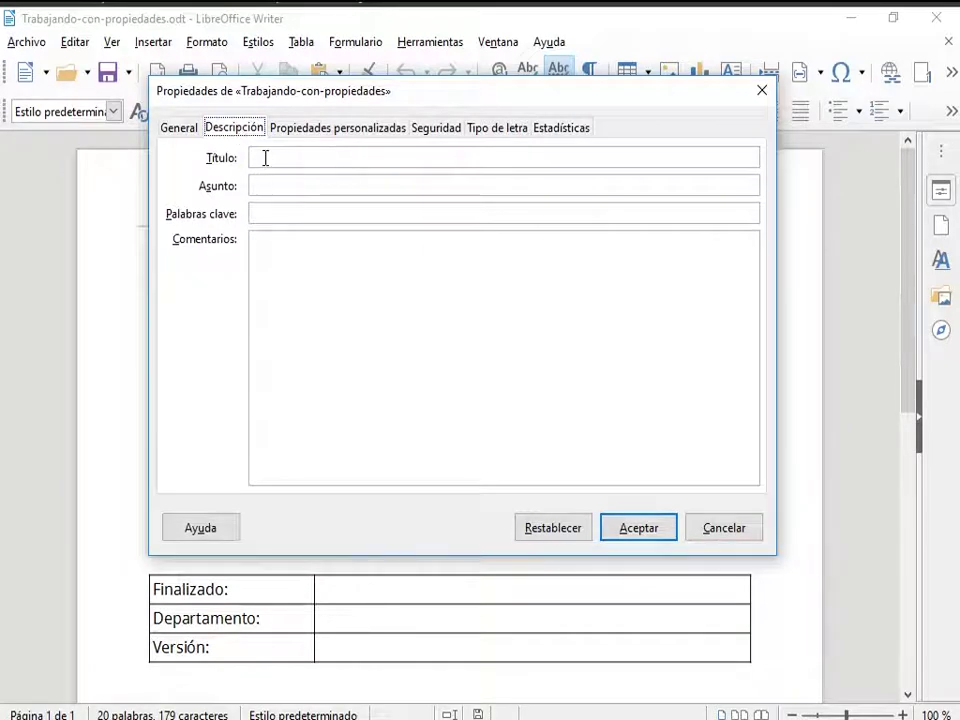
{"action": "left_click", "coordinate": [265, 158]}
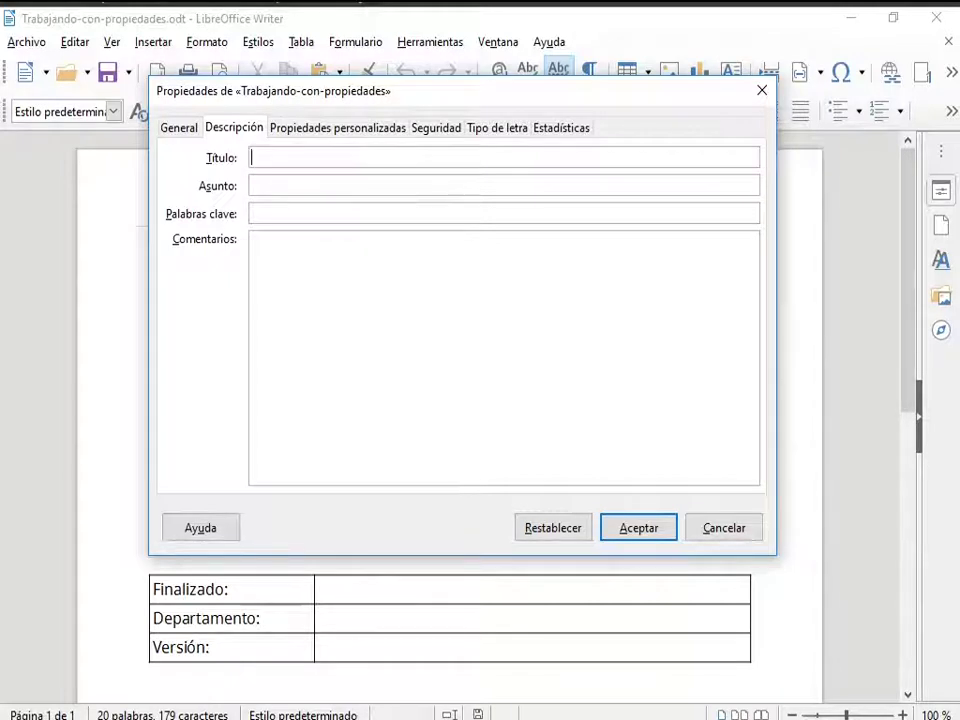
{"action": "type", "text": "Trabajo con propiedades"}
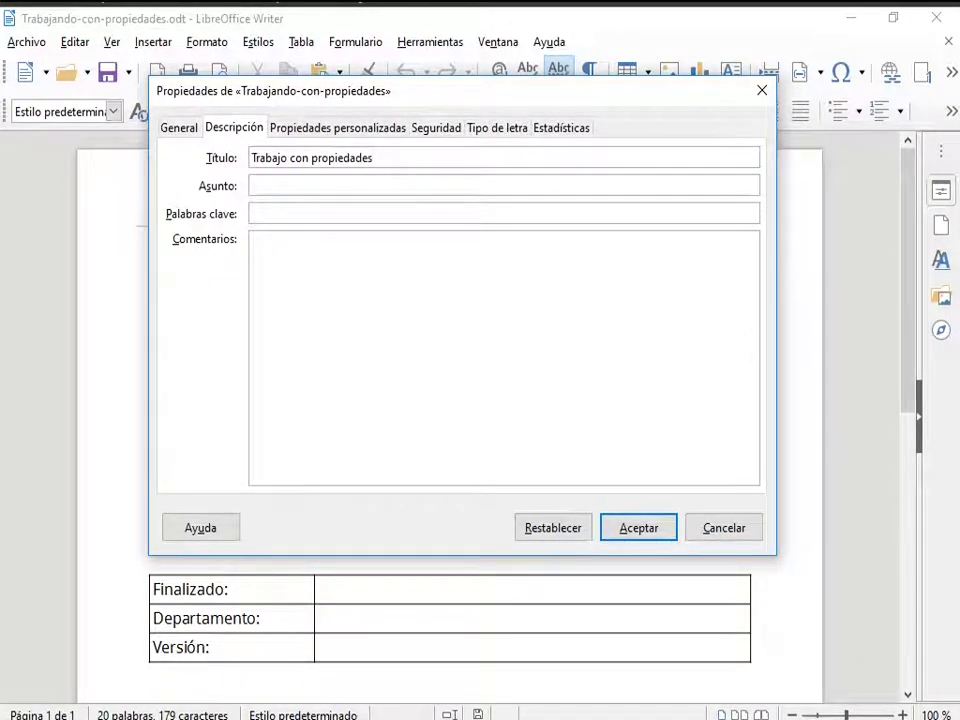
{"action": "left_click", "coordinate": [336, 185]}
{"action": "type", "text": "Demostración del uso de propiedades en LibreOffice Writer"}
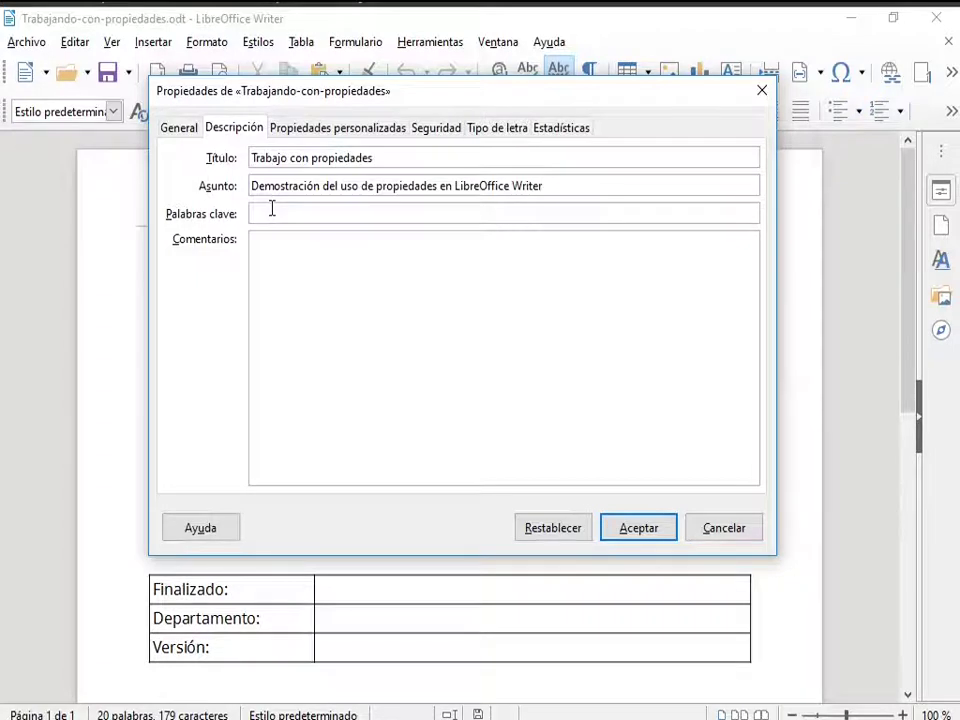
- Enter keywords "propiedades, ejemplos, pruebas, ensayos" and comment "Mediante este documento podemos comprobar el establecimiento de propiedades en LibreOffice Writer y su uso dentro del documento"
{"action": "type", "text": "propiedades, ejemplos, pruebas, ensayos"}
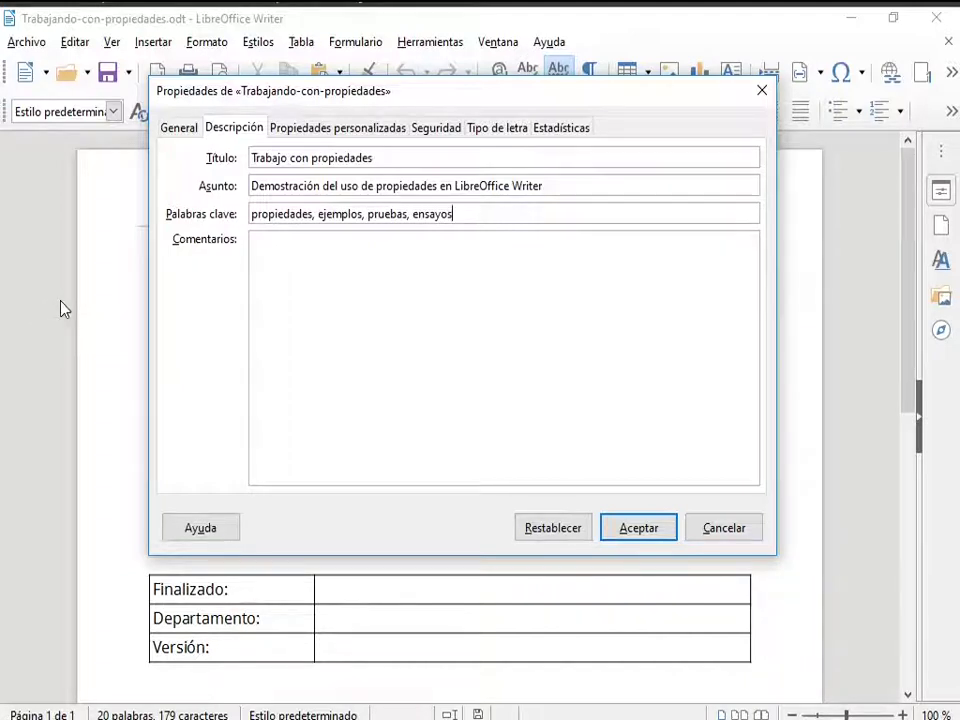
{"action": "left_click", "coordinate": [266, 253]}
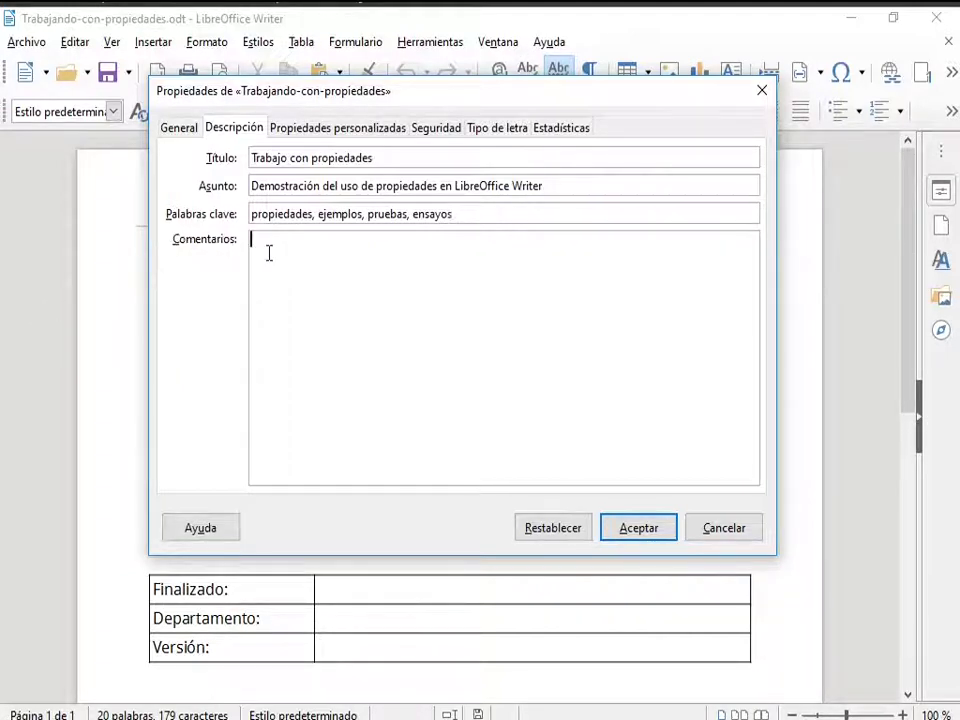
{"action": "type", "text": "Mediante este documento podemos comprobar el establecimiento de propiedades en LibreOffice Writer y su uso dentro del documento"}
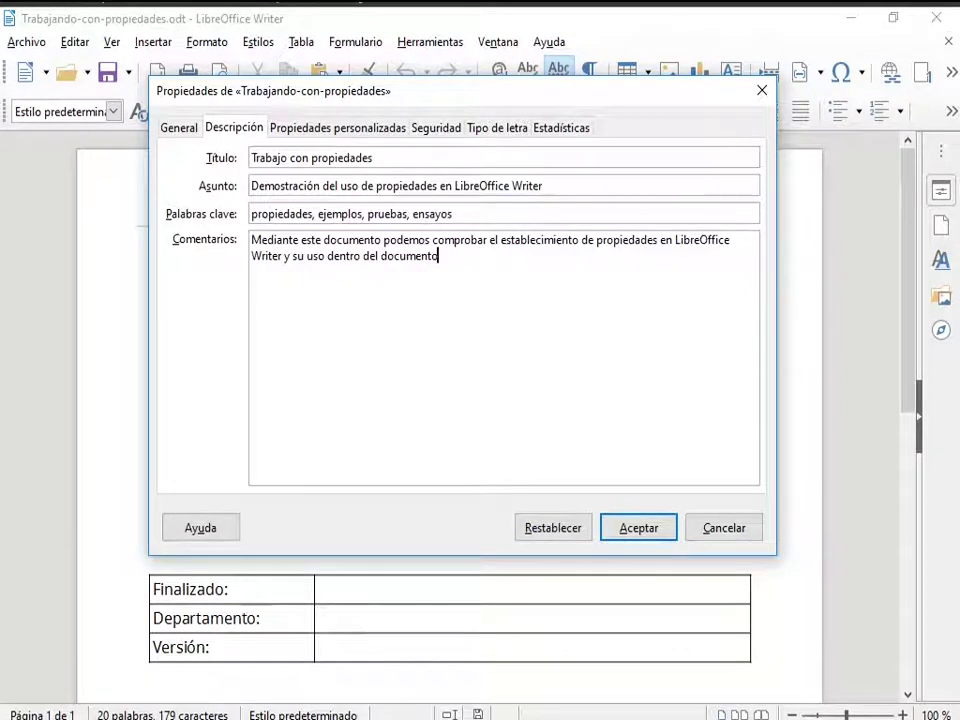
- Add a first custom property to the document and look through the predefined property names
{"action": "left_click", "coordinate": [312, 132]}
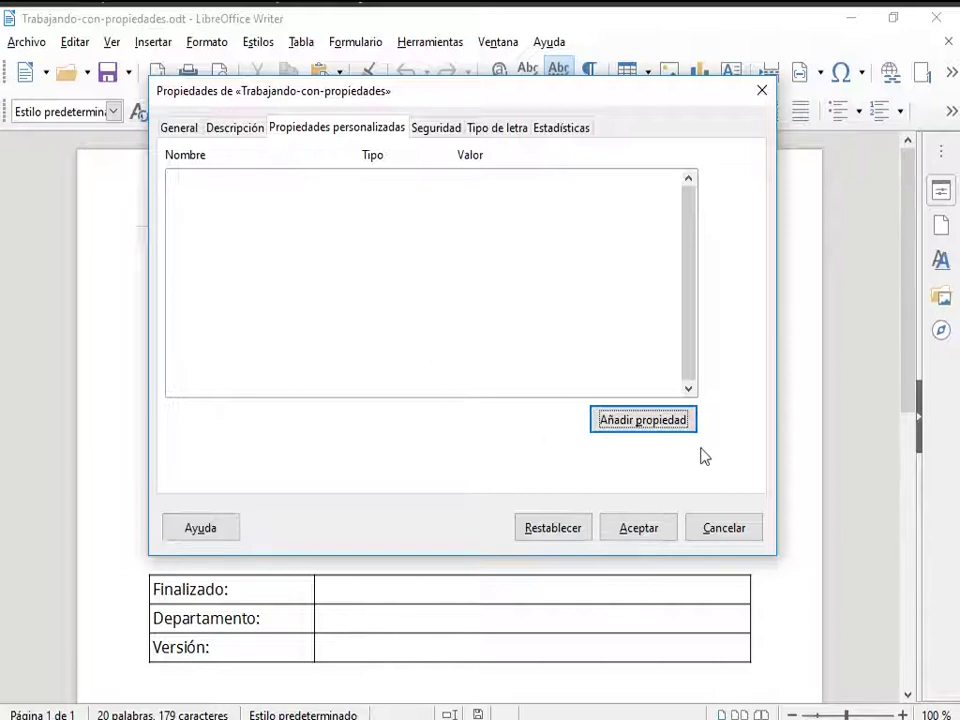
{"action": "left_click", "coordinate": [643, 421]}
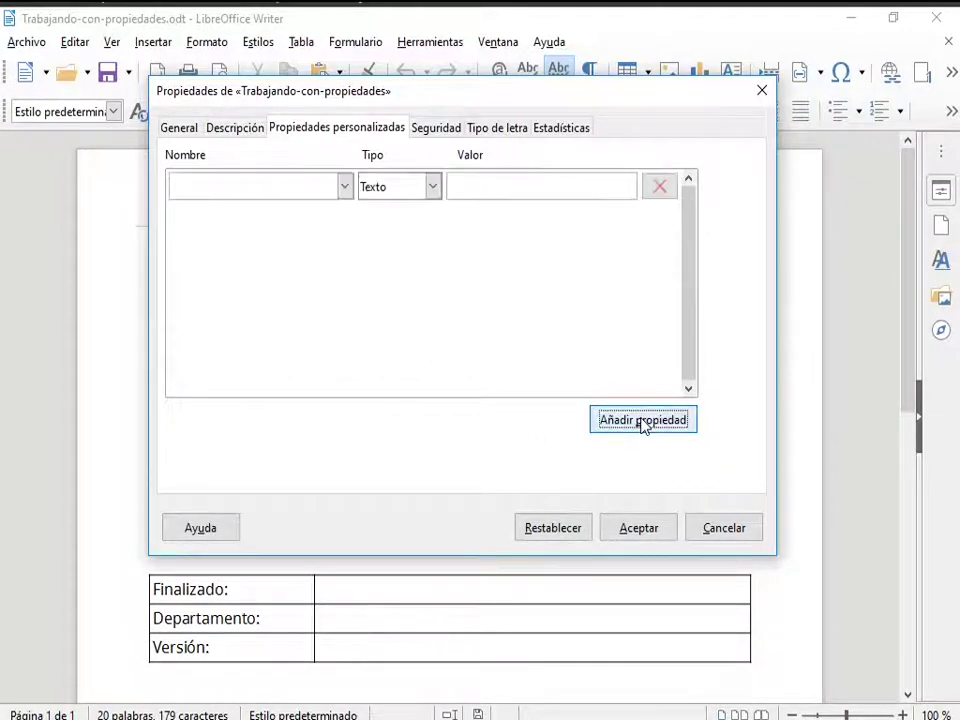
{"action": "left_click", "coordinate": [315, 186]}
{"action": "left_click", "coordinate": [345, 187]}
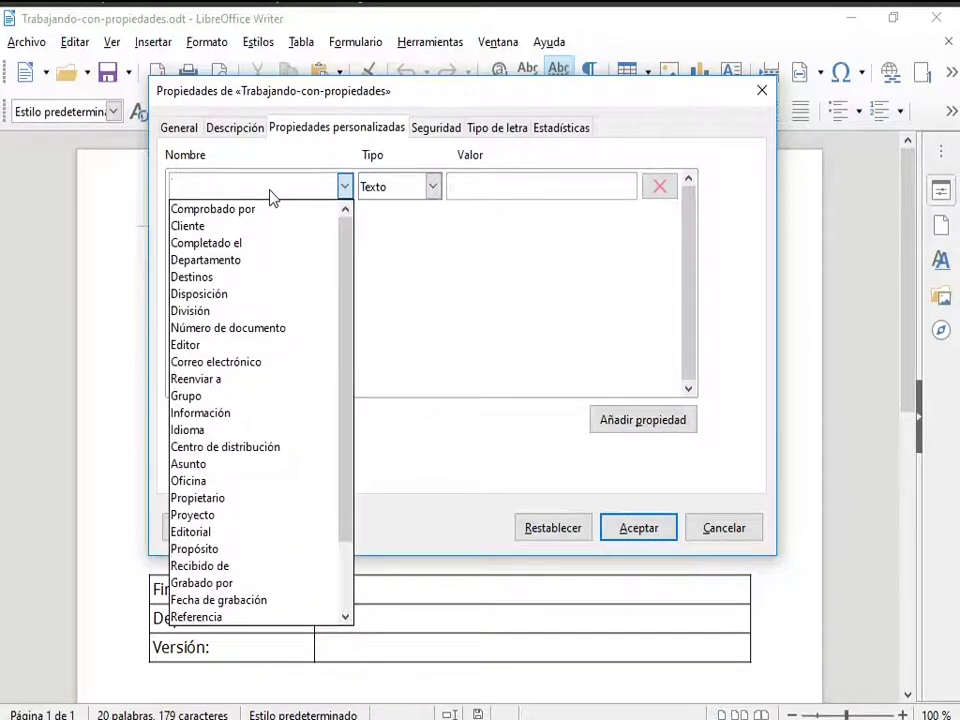
{"action": "left_click_drag", "start_coordinate": [352, 246], "coordinate": [353, 440]}
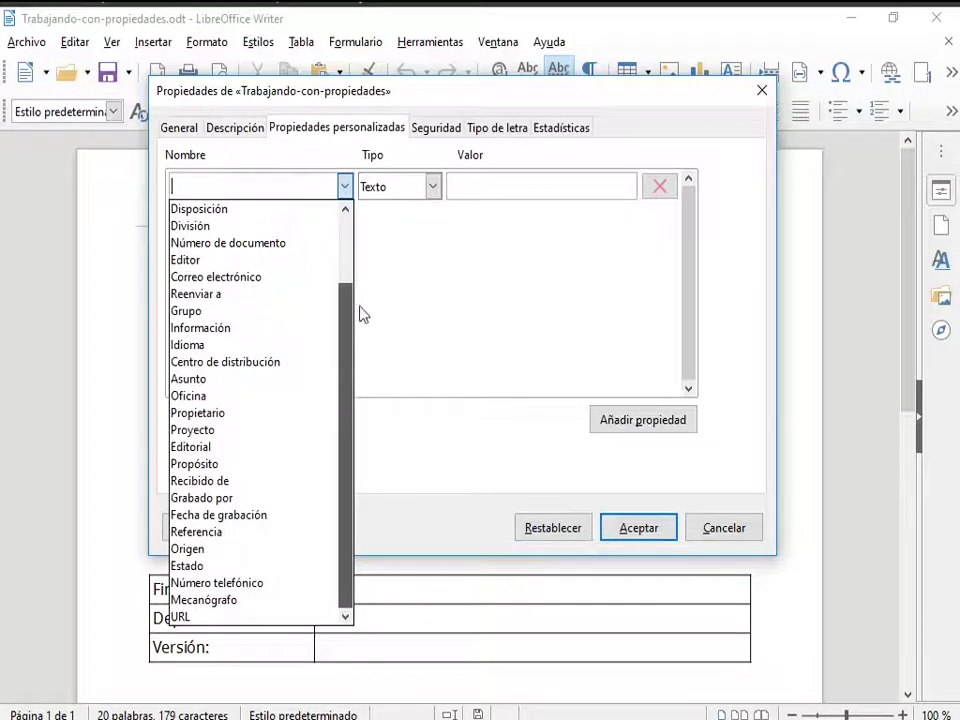
{"action": "scroll", "coordinate": [362, 300], "scroll_direction": "up", "scroll_amount": 2}
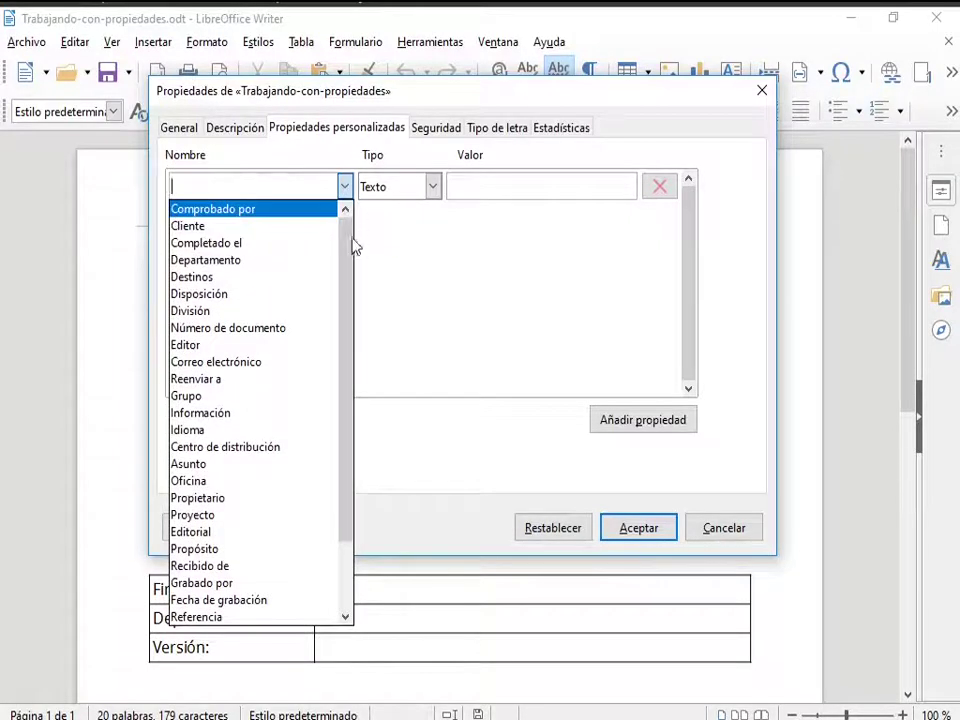
- Name the first custom property Finalizado and set its type to "Sí o no"
{"action": "left_click", "coordinate": [200, 186]}
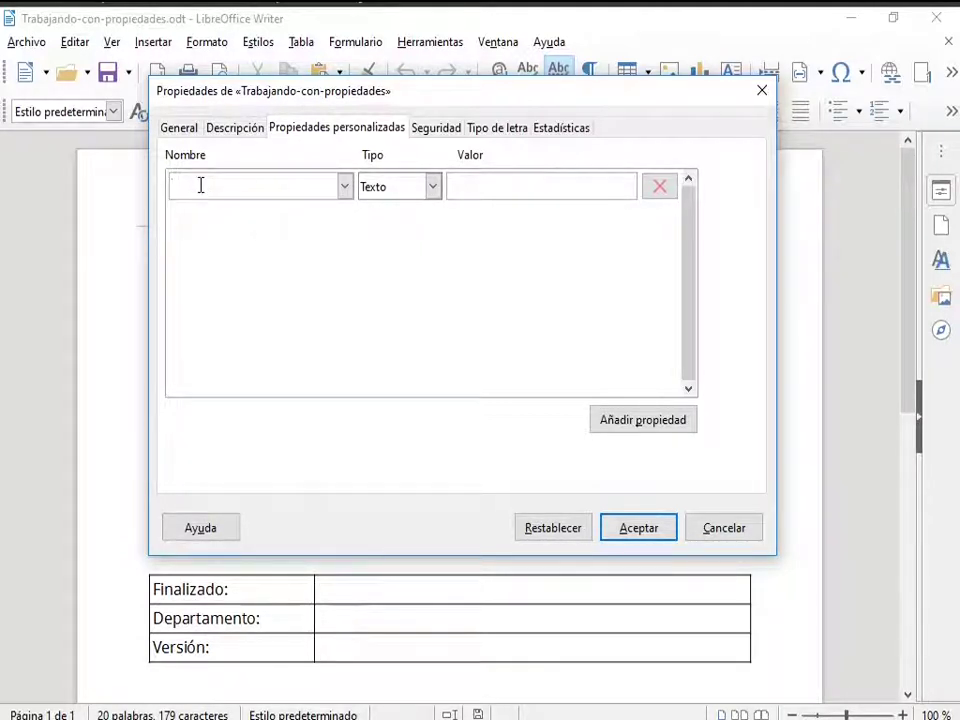
{"action": "type", "text": "R"}
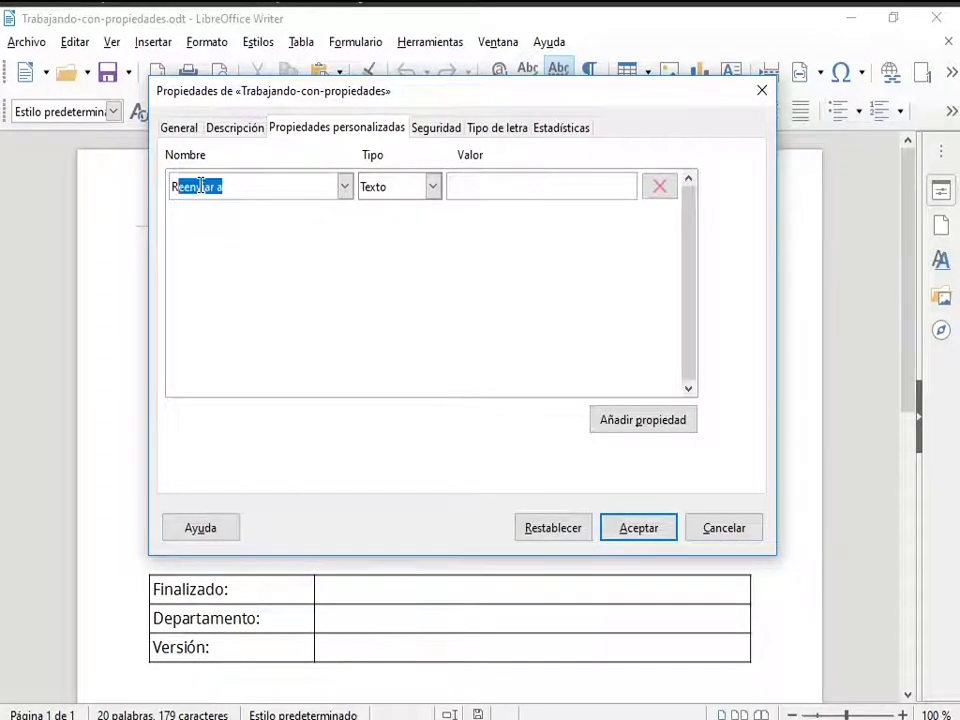
{"action": "key", "text": "BackSpace"}
{"action": "key", "text": "BackSpace"}
{"action": "type", "text": "F"}
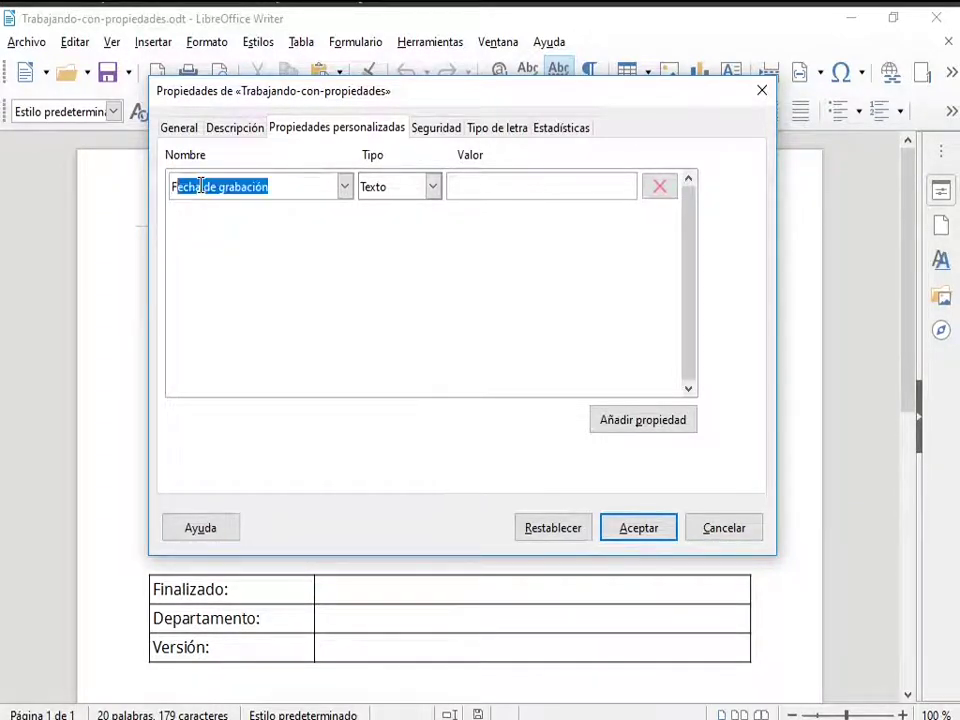
{"action": "type", "text": "inalizad"}
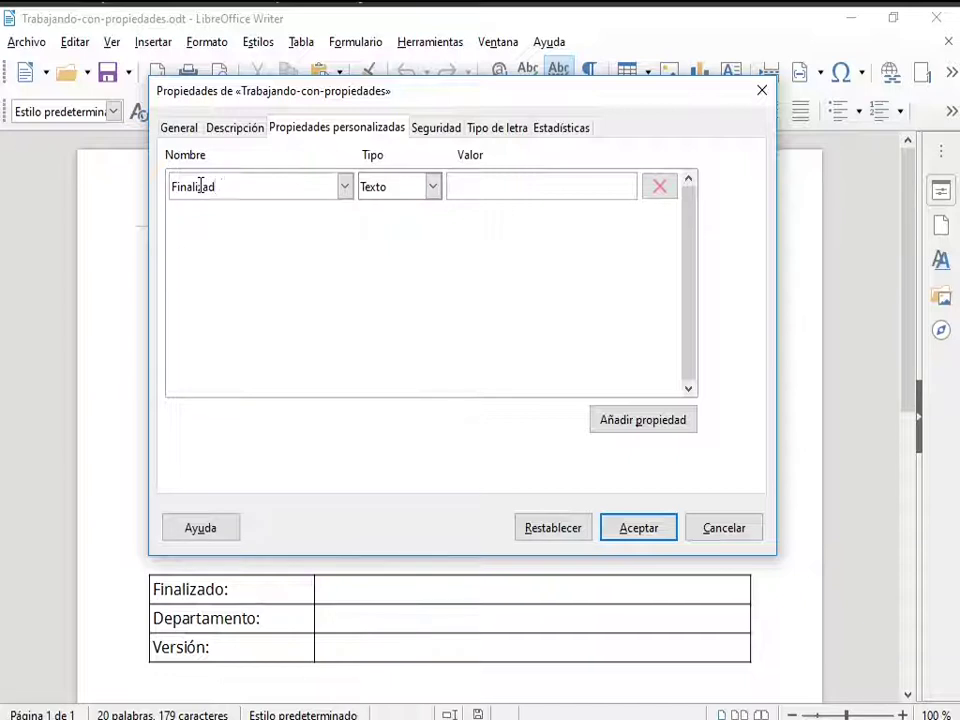
{"action": "type", "text": "o"}
{"action": "key", "text": "Tab"}
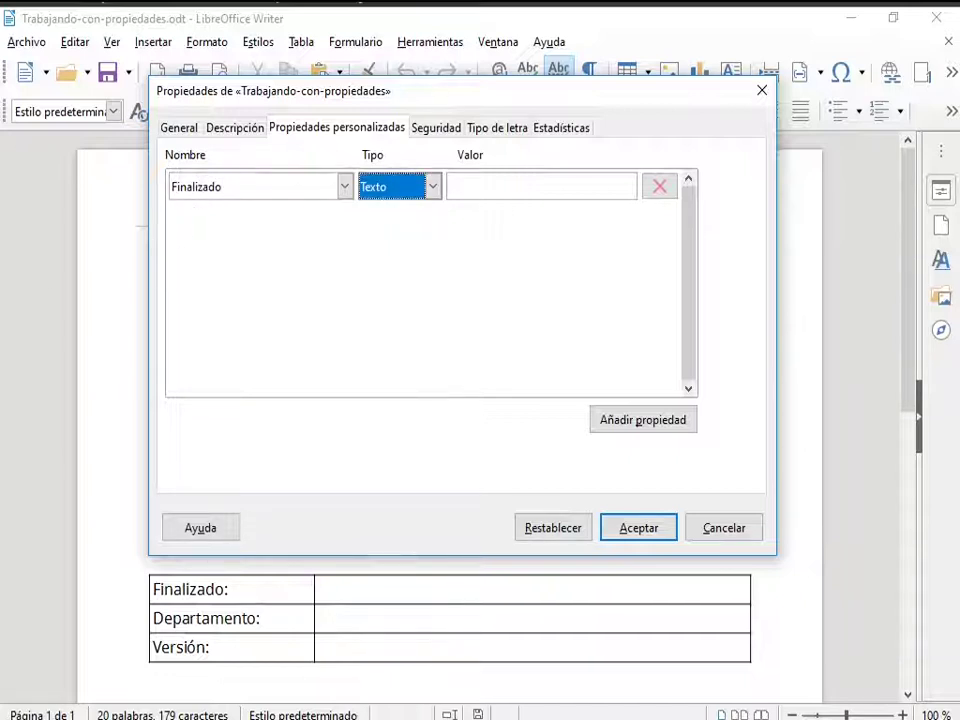
{"action": "left_click", "coordinate": [430, 188]}
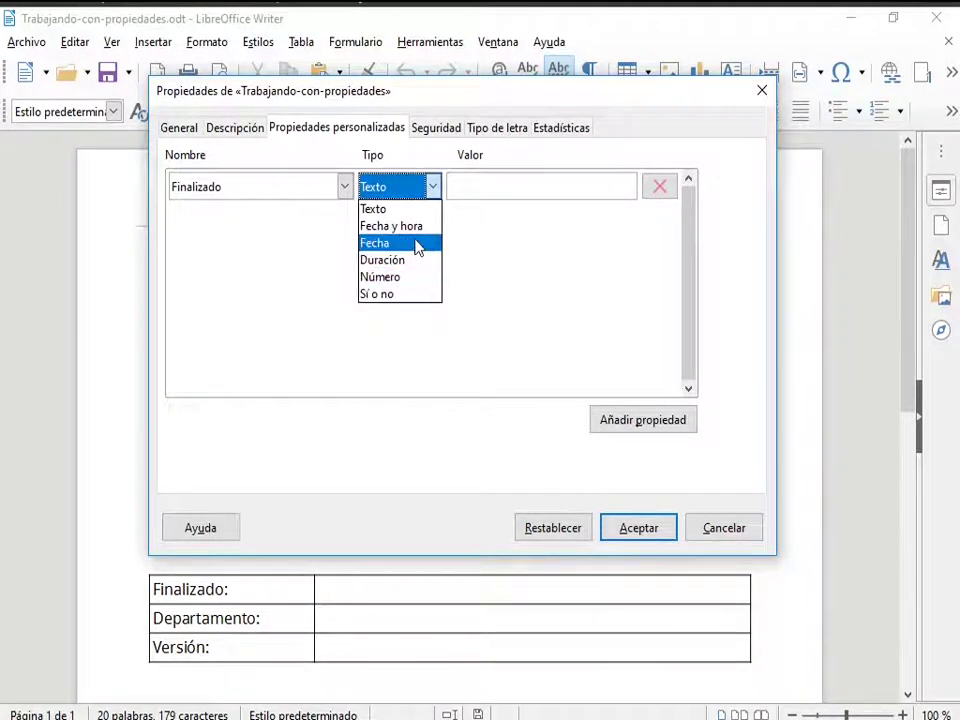
{"action": "left_click", "coordinate": [405, 299]}
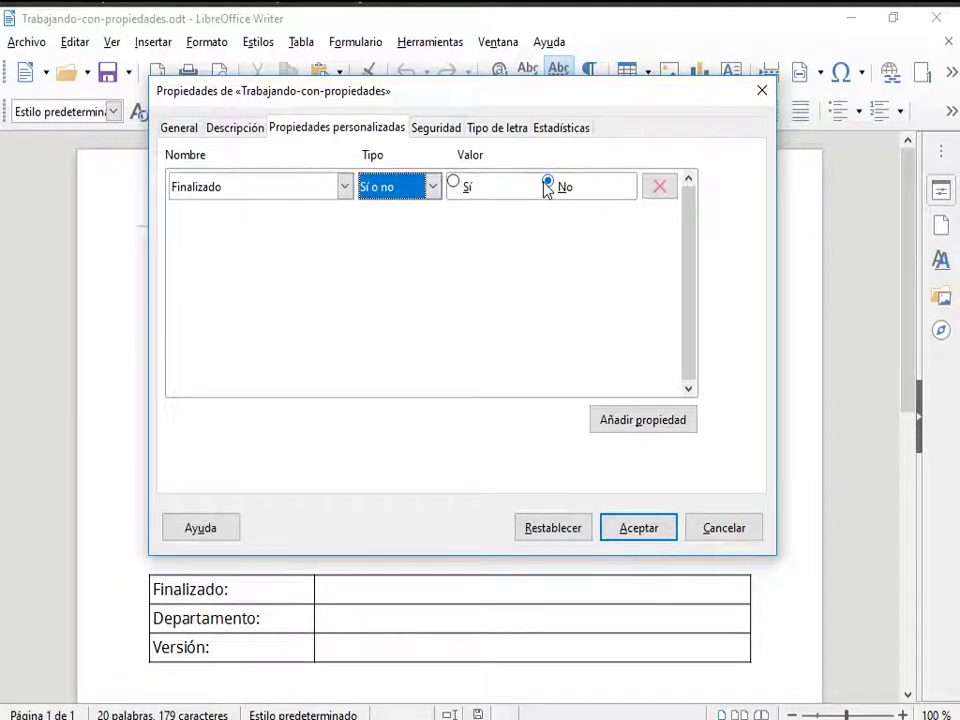
- Add a second custom property named Departamento, of type Texto, with the value Formación
{"action": "left_click", "coordinate": [645, 424]}
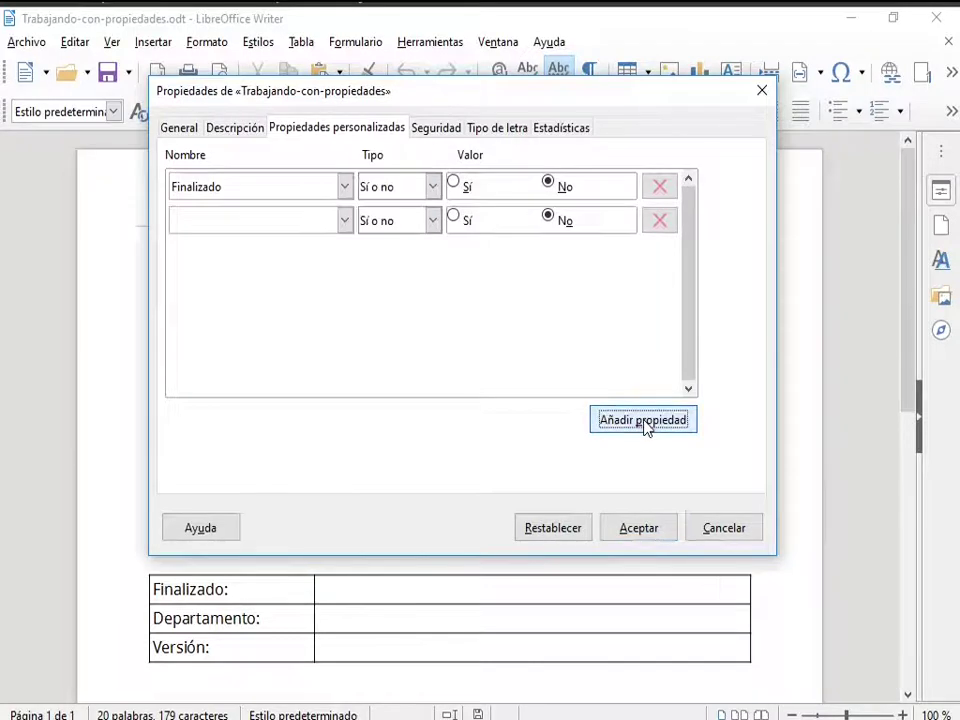
{"action": "left_click", "coordinate": [212, 220]}
{"action": "type", "text": "D"}
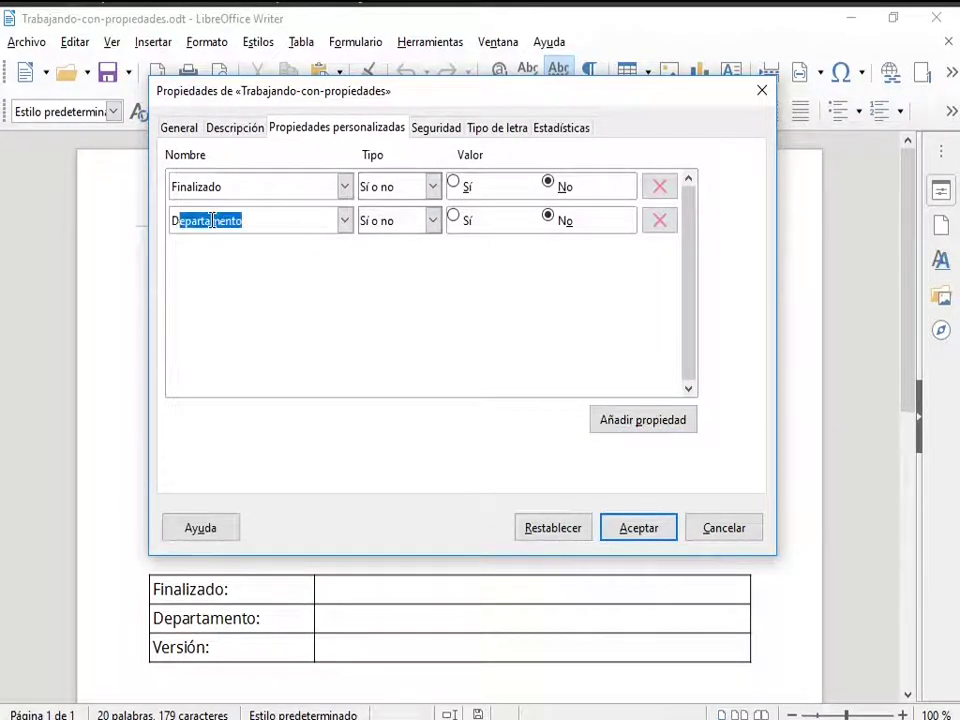
{"action": "type", "text": "epartamento"}
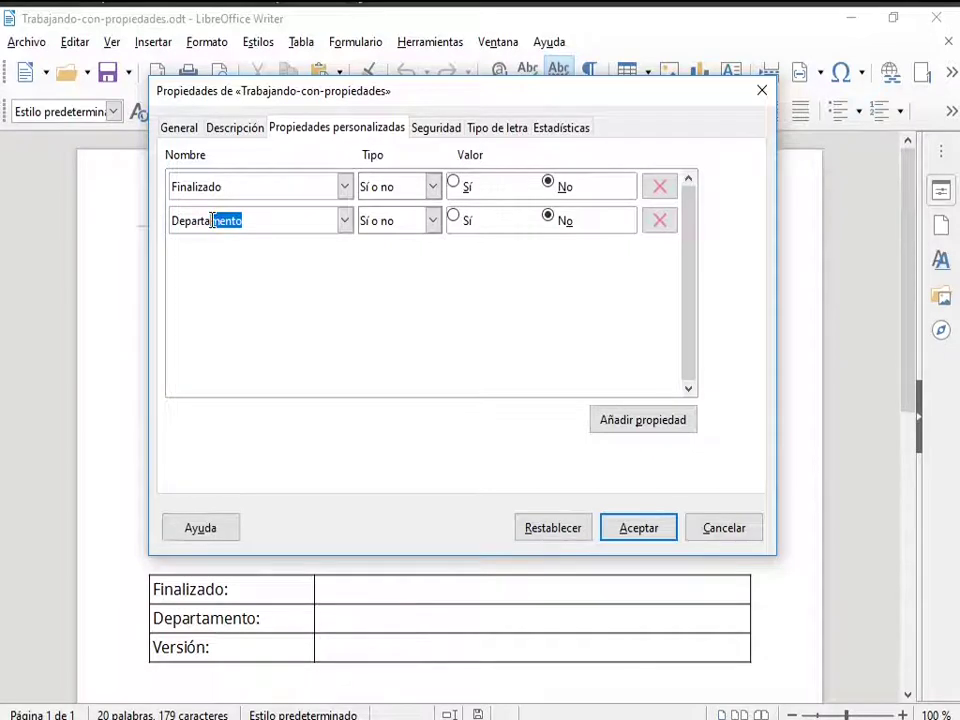
{"action": "left_click", "coordinate": [433, 222]}
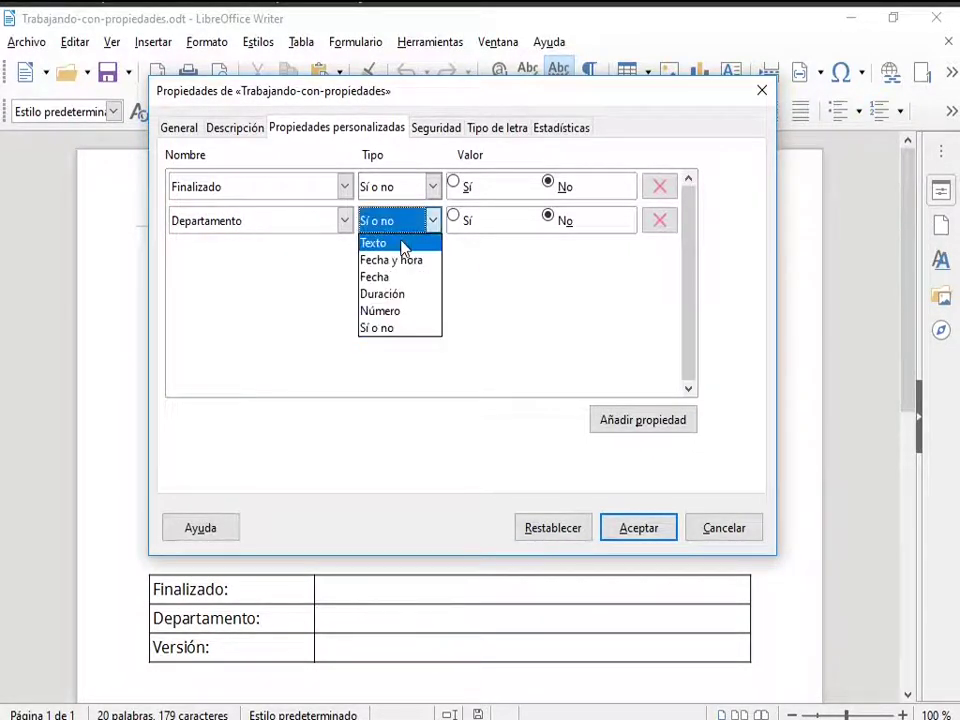
{"action": "left_click", "coordinate": [403, 246]}
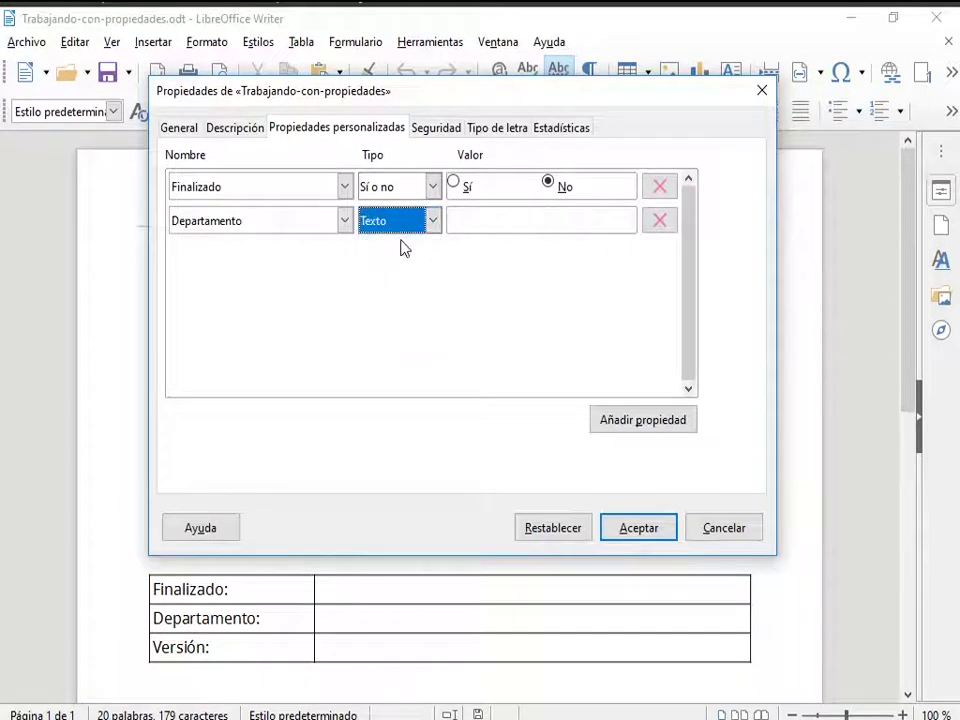
{"action": "left_click", "coordinate": [523, 216]}
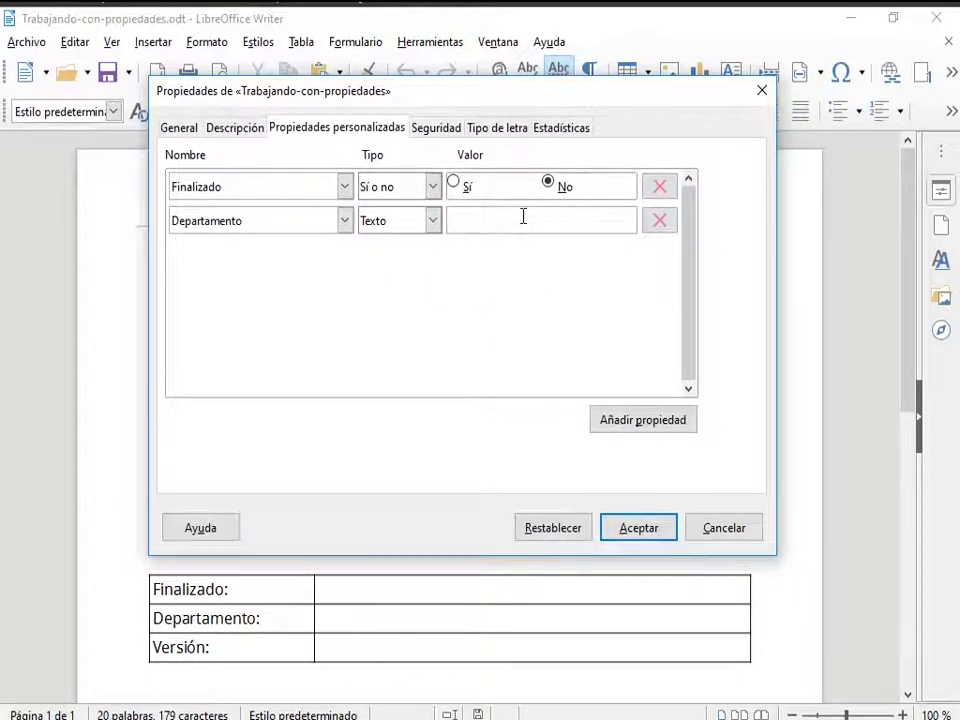
{"action": "type", "text": "Formación"}
- Add a third custom property named Versión, of type Número, with the value 1
{"action": "left_click", "coordinate": [640, 425]}
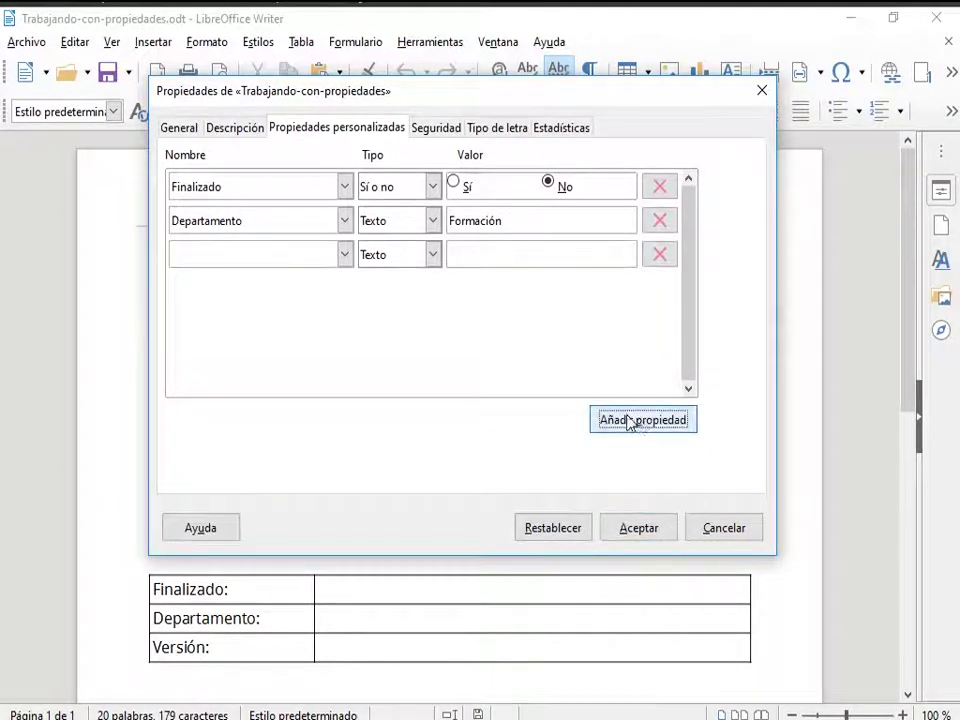
{"action": "left_click", "coordinate": [237, 251]}
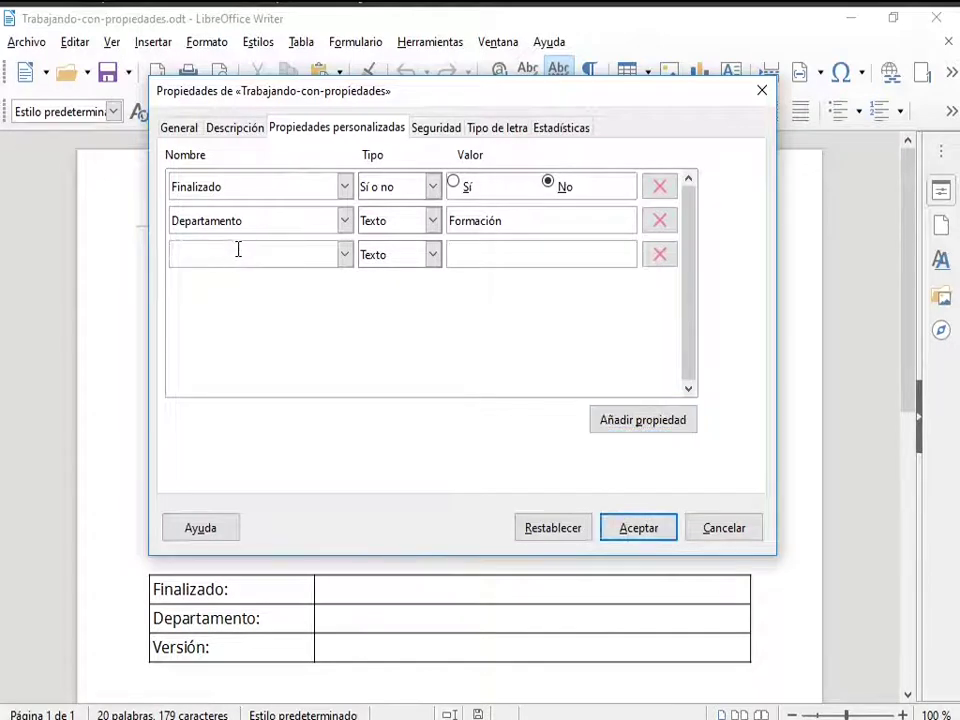
{"action": "type", "text": "Versión"}
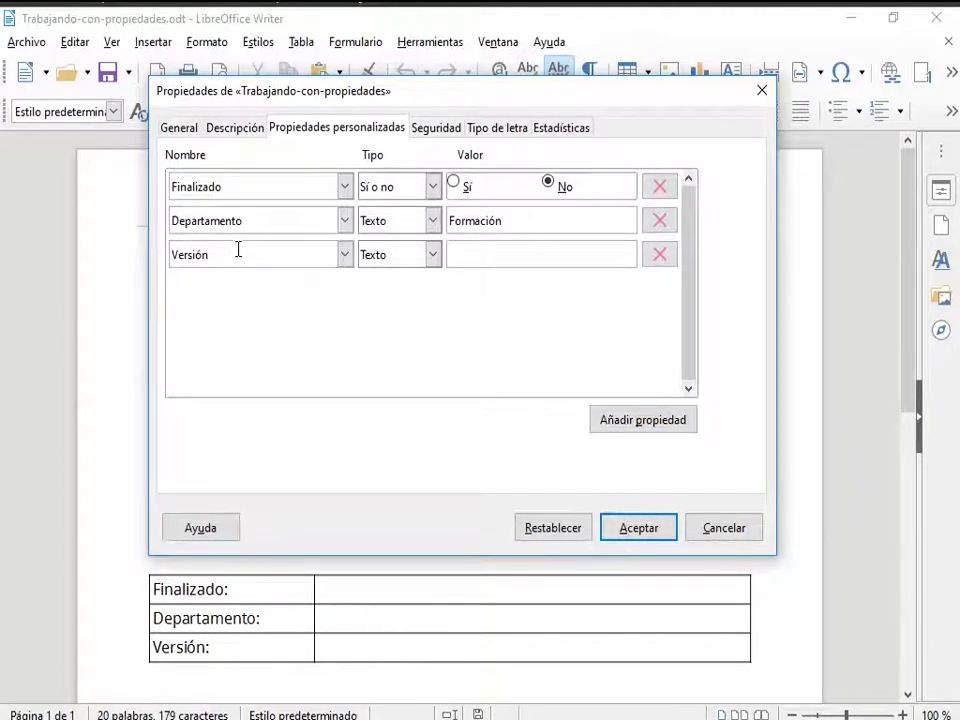
{"action": "key", "text": "Tab"}
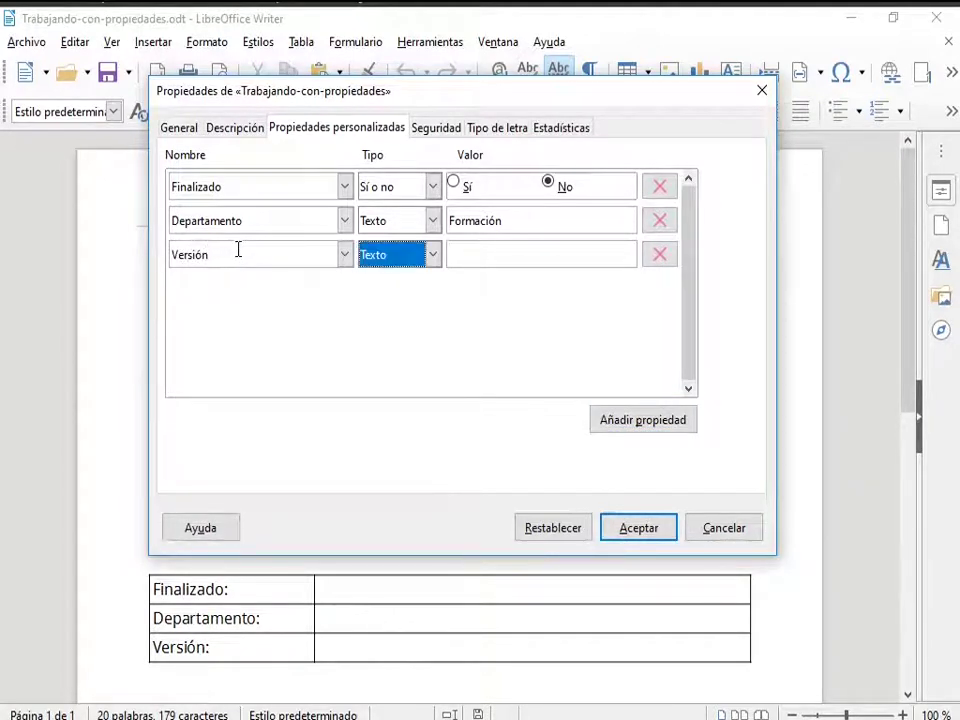
{"action": "key", "text": "n"}
{"action": "key", "text": "Tab"}
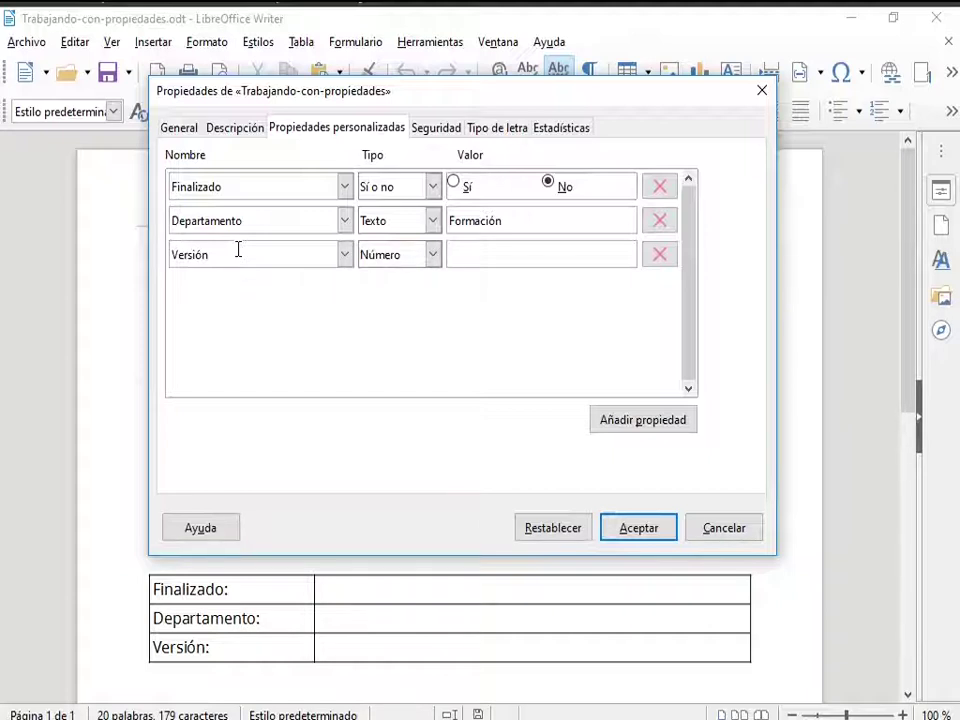
{"action": "type", "text": "1"}
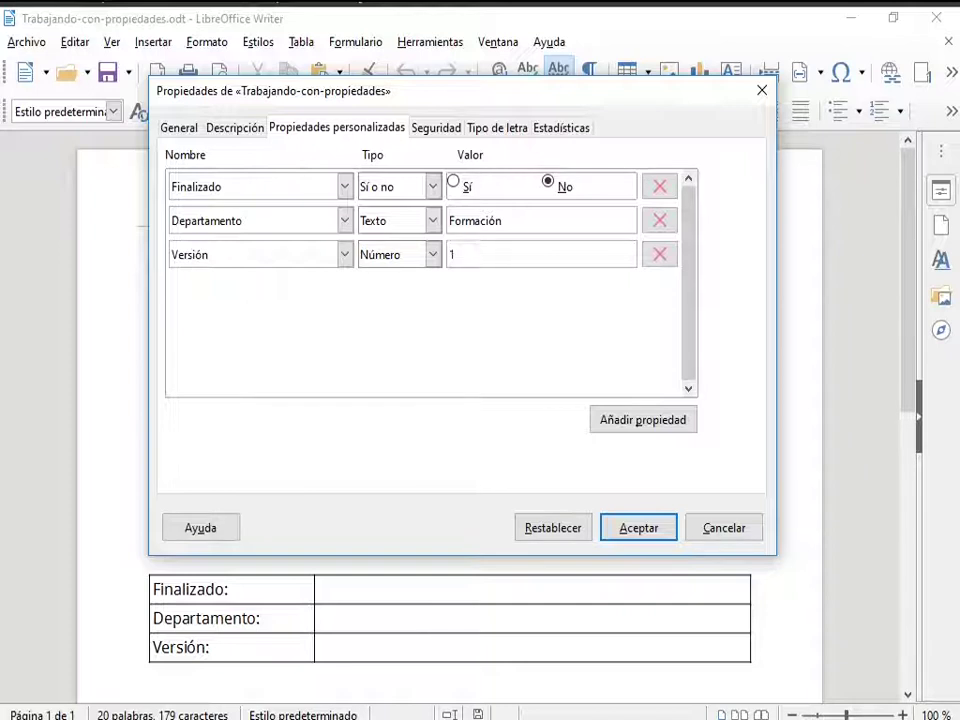
- Try the non-numeric value xxxx for the Versión property and accept storing it as text
{"action": "key", "text": "BackSpace"}
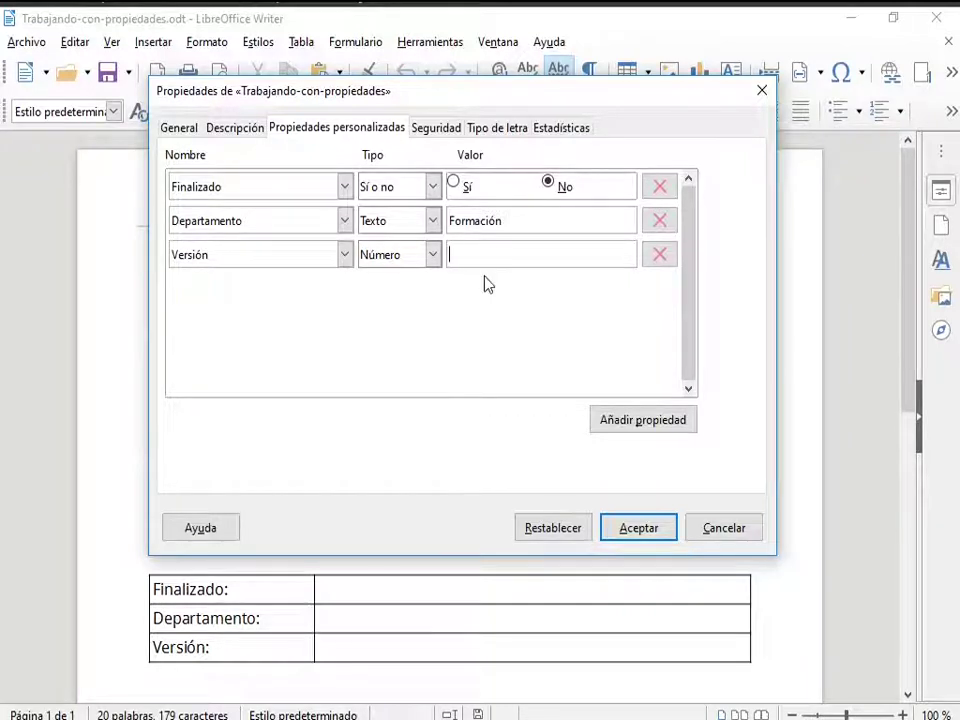
{"action": "type", "text": "xxxx"}
{"action": "left_click", "coordinate": [484, 285]}
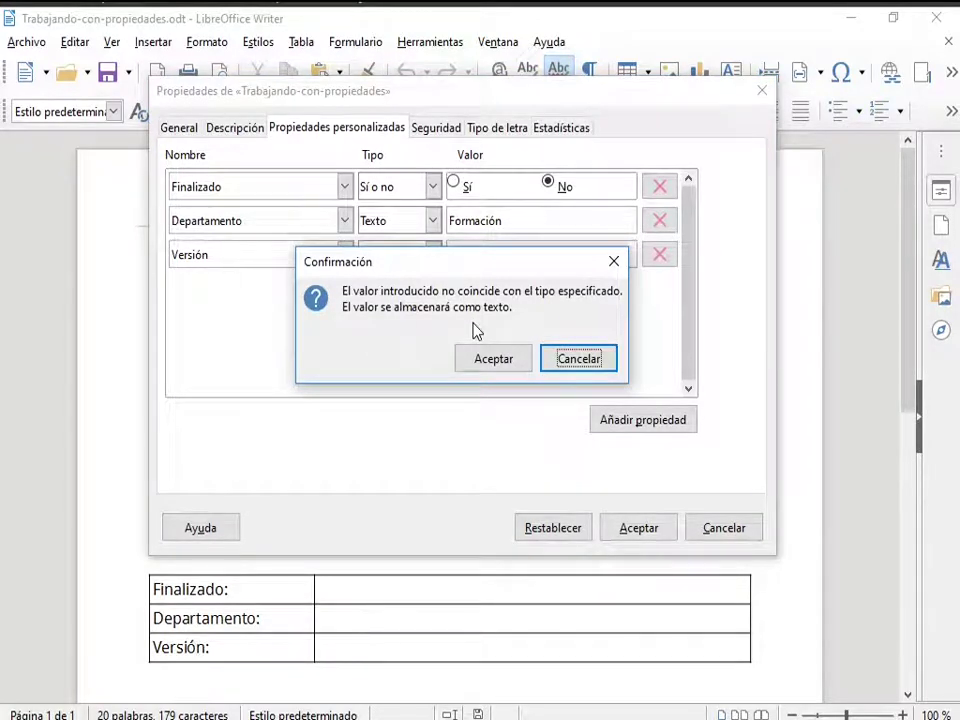
{"action": "left_click", "coordinate": [494, 370]}
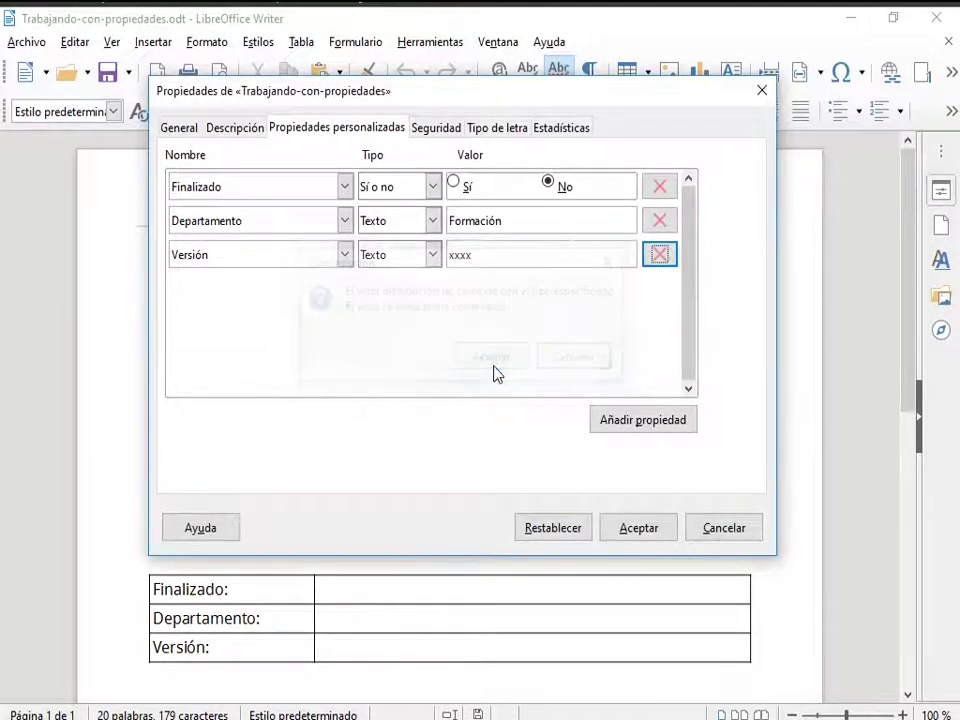
- Set the Versión property's value to 1 and its type to Número
{"action": "double_click", "coordinate": [521, 258]}
{"action": "type", "text": "1"}
{"action": "left_click", "coordinate": [396, 256]}
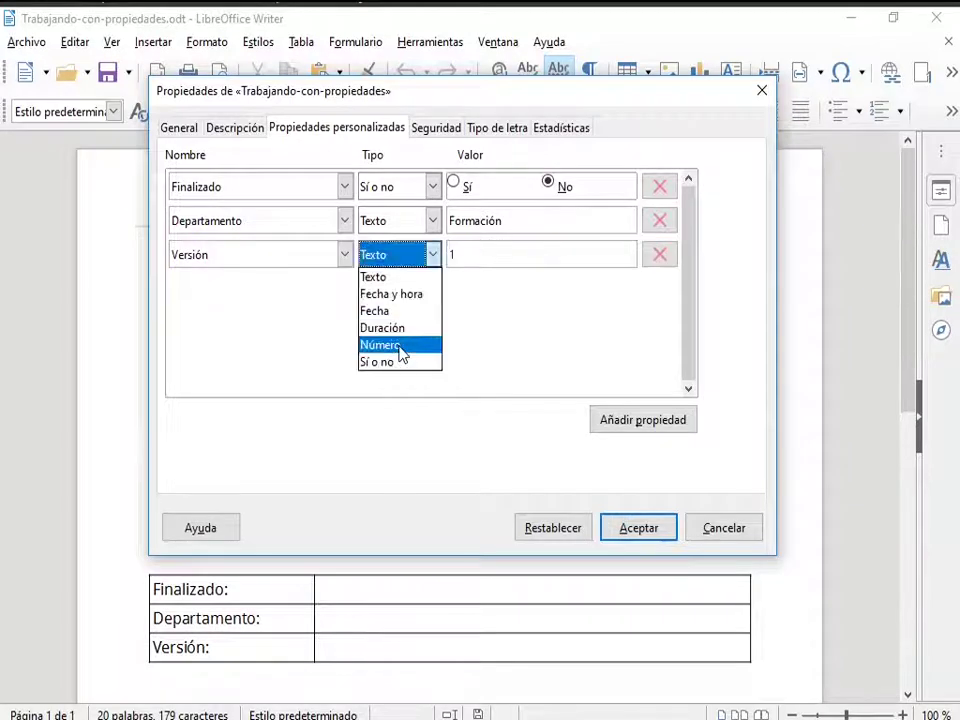
{"action": "left_click", "coordinate": [399, 345]}
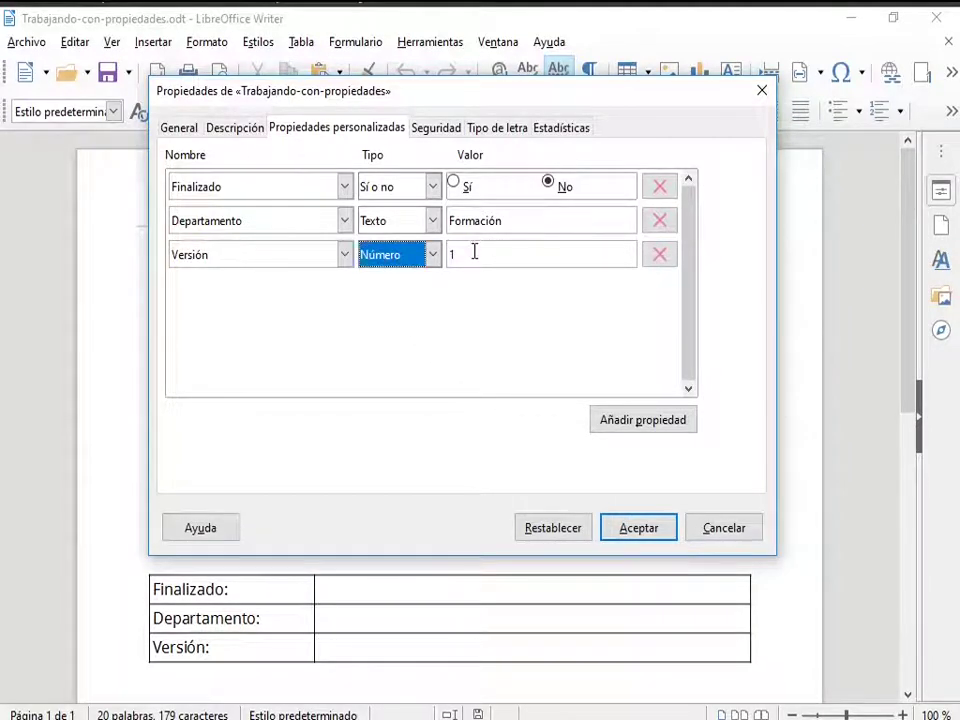
{"action": "left_click", "coordinate": [474, 253]}
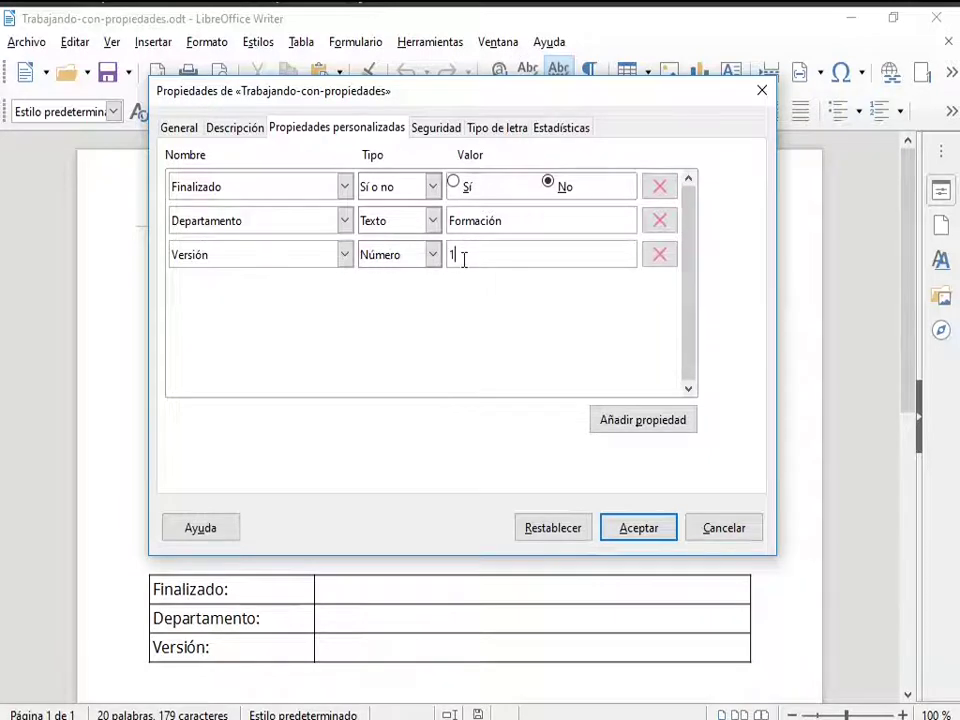
- Add an empty fourth custom property, remove it again, and accept the document properties
{"action": "left_click", "coordinate": [630, 424]}
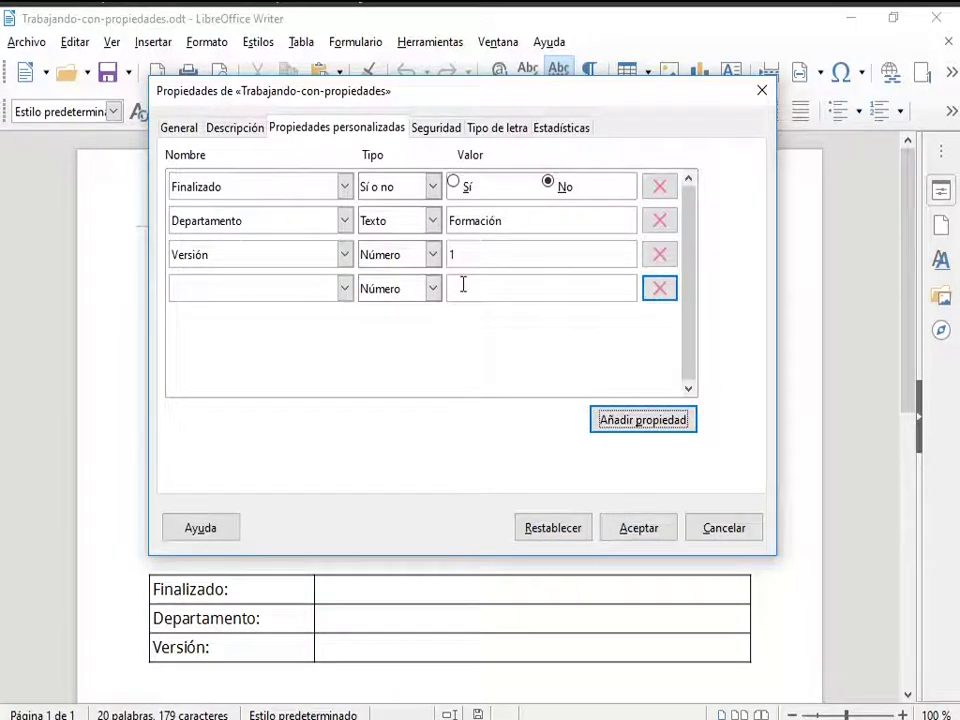
{"action": "left_click", "coordinate": [664, 292]}
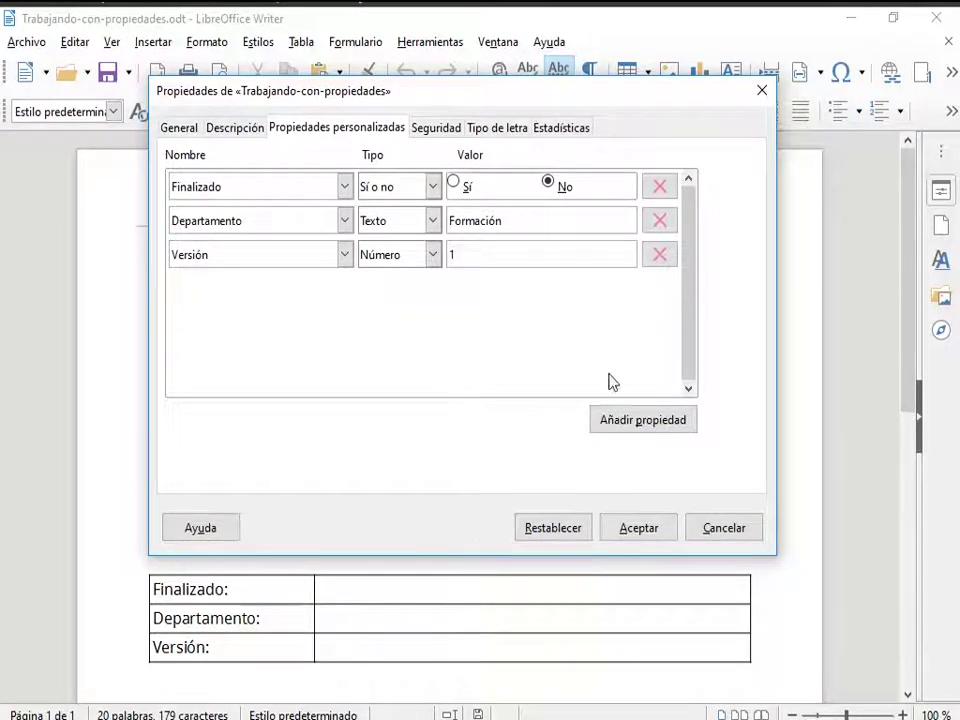
{"action": "left_click", "coordinate": [638, 530]}
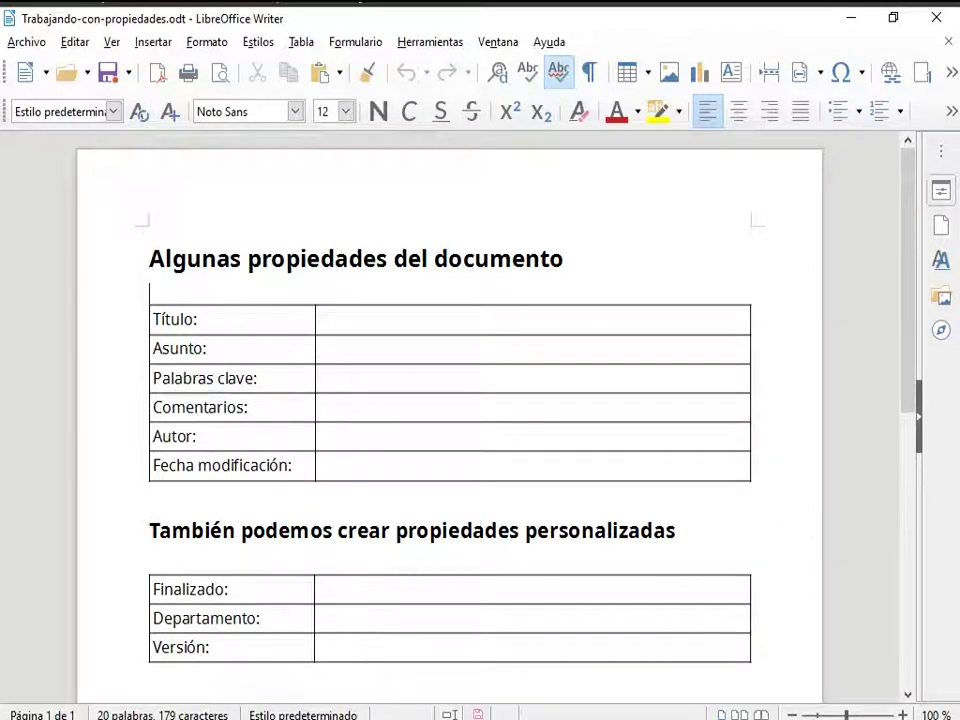
- Insert the Título field into the empty cell of the Título row in the first table
{"action": "scroll", "coordinate": [300, 322], "scroll_direction": "down", "scroll_amount": 2}
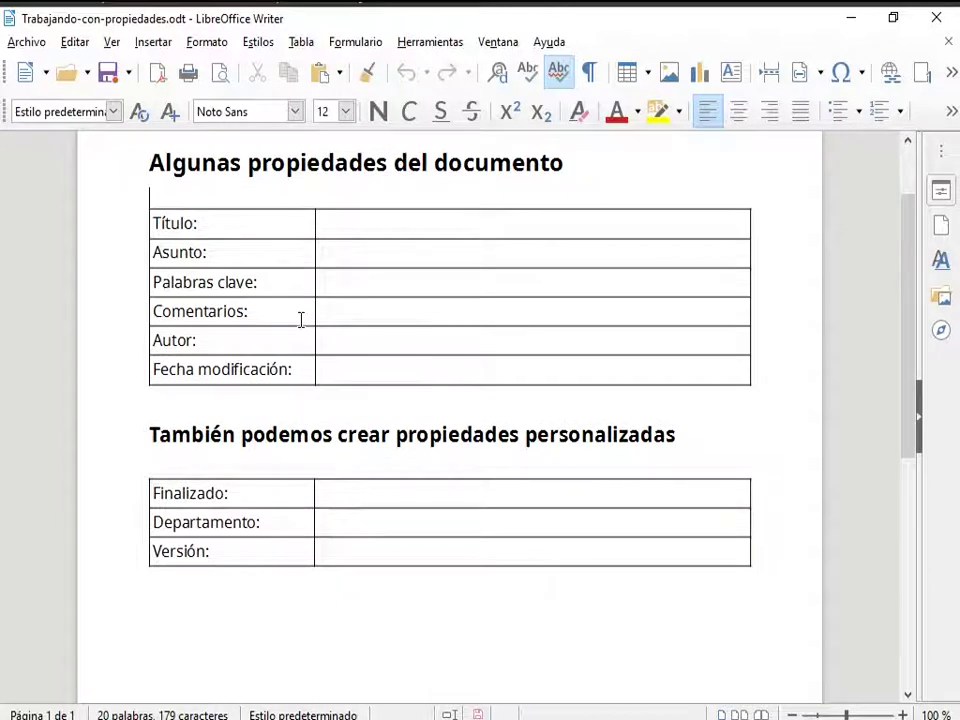
{"action": "scroll", "coordinate": [300, 319], "scroll_direction": "up", "scroll_amount": 2}
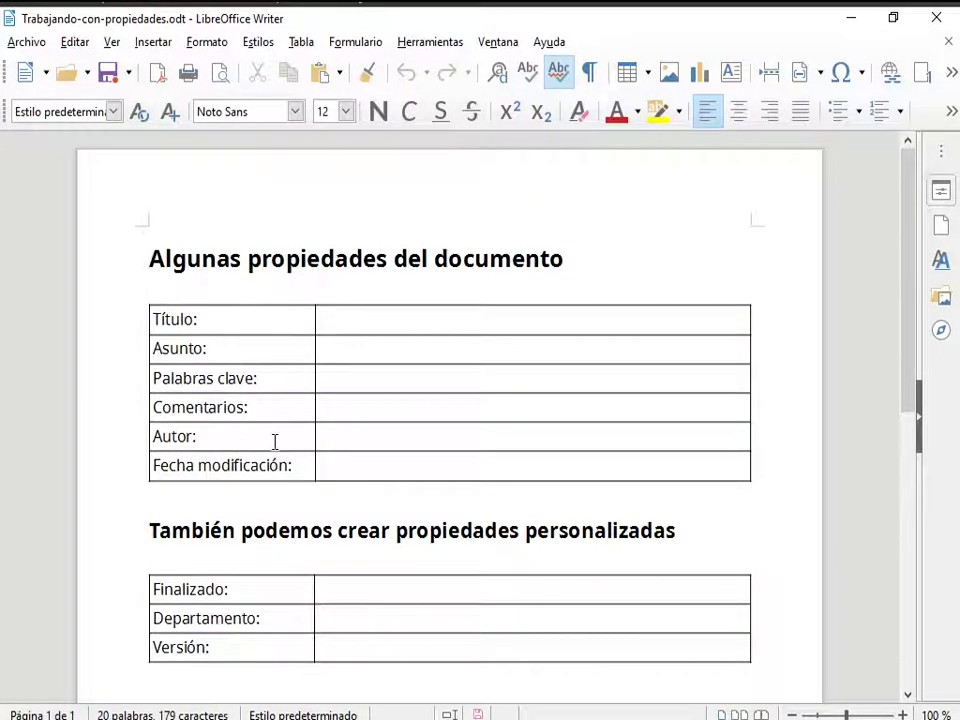
{"action": "left_click", "coordinate": [357, 321]}
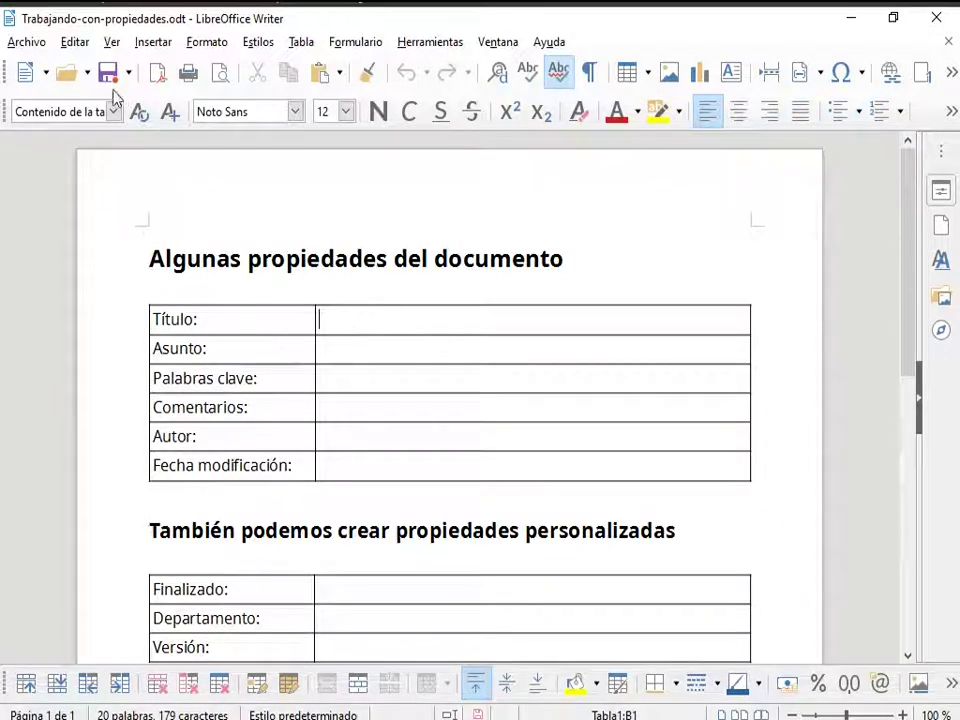
{"action": "left_click", "coordinate": [152, 43]}
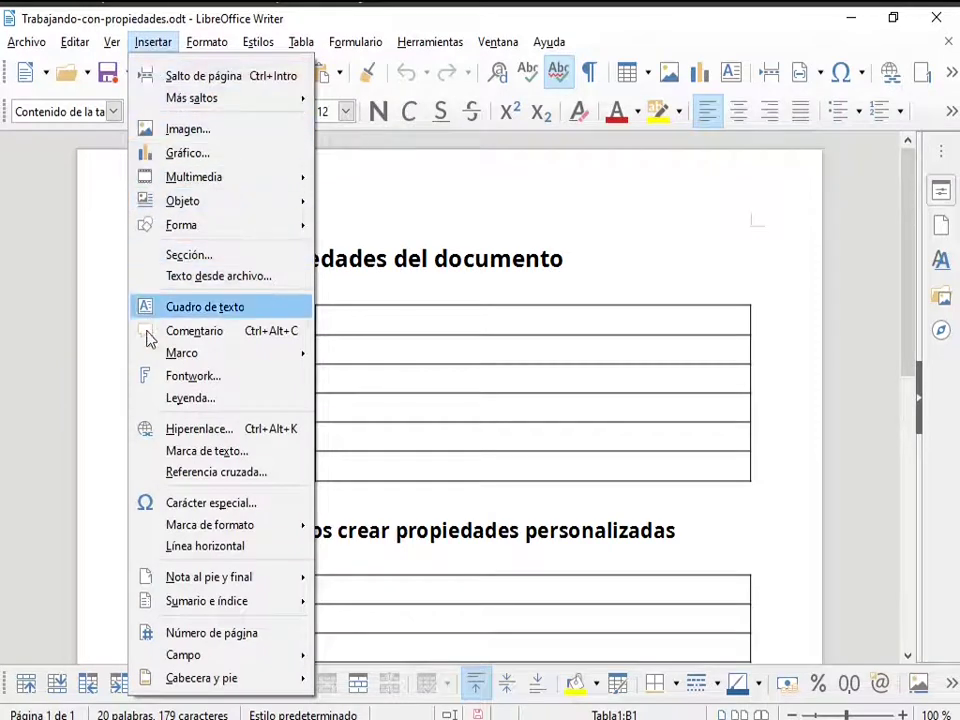
{"action": "mouse_move", "coordinate": [175, 655]}
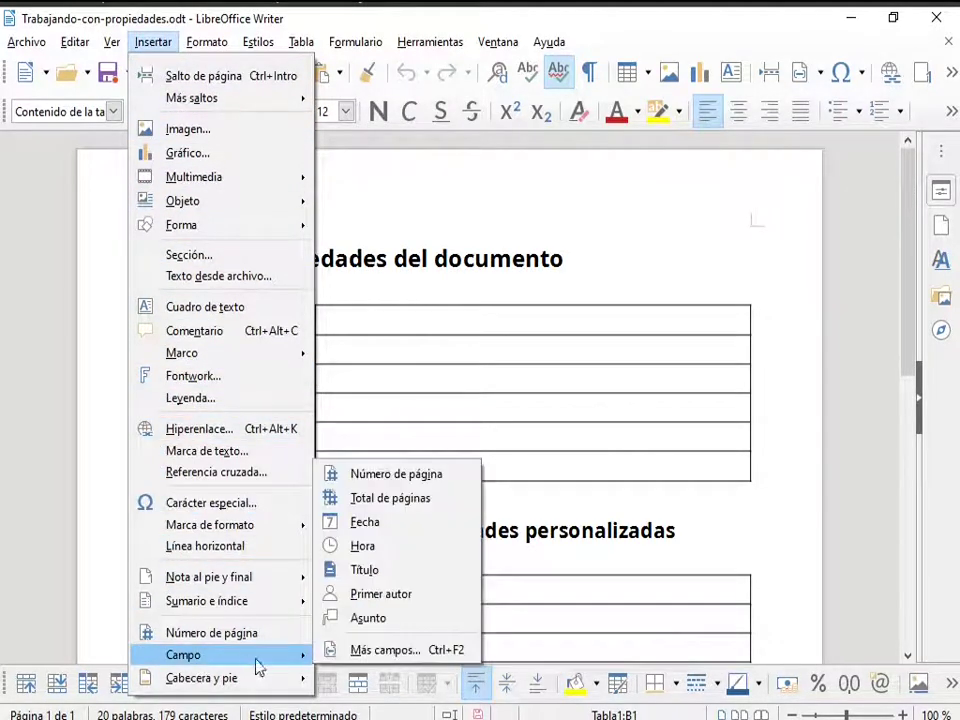
{"action": "left_click", "coordinate": [426, 578]}
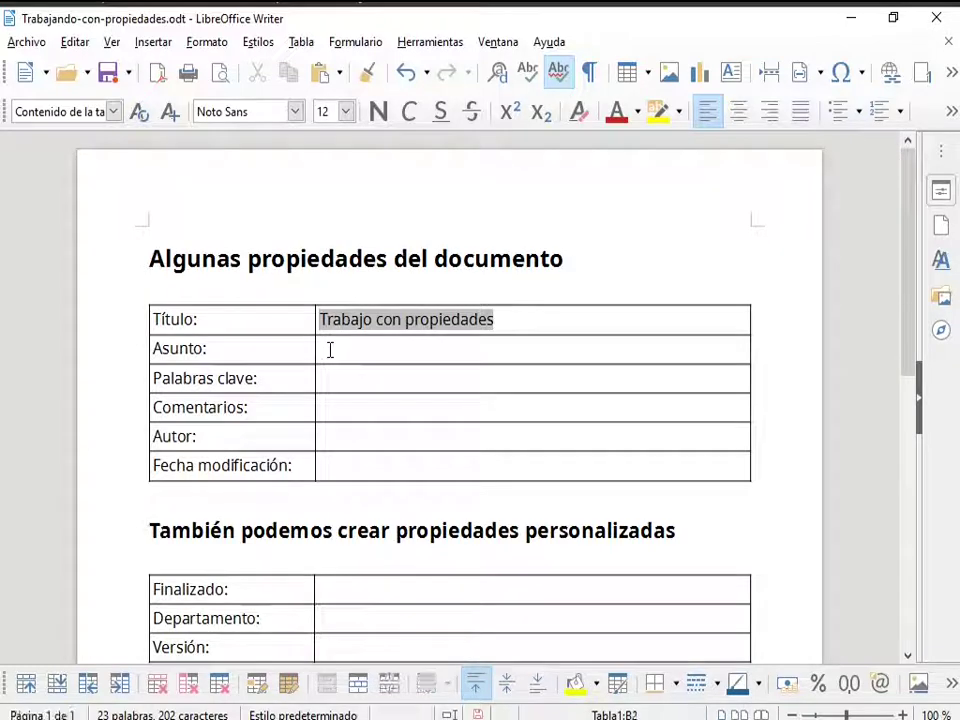
- Insert the Asunto field into the empty cell of the Asunto row
{"action": "left_click", "coordinate": [153, 41]}
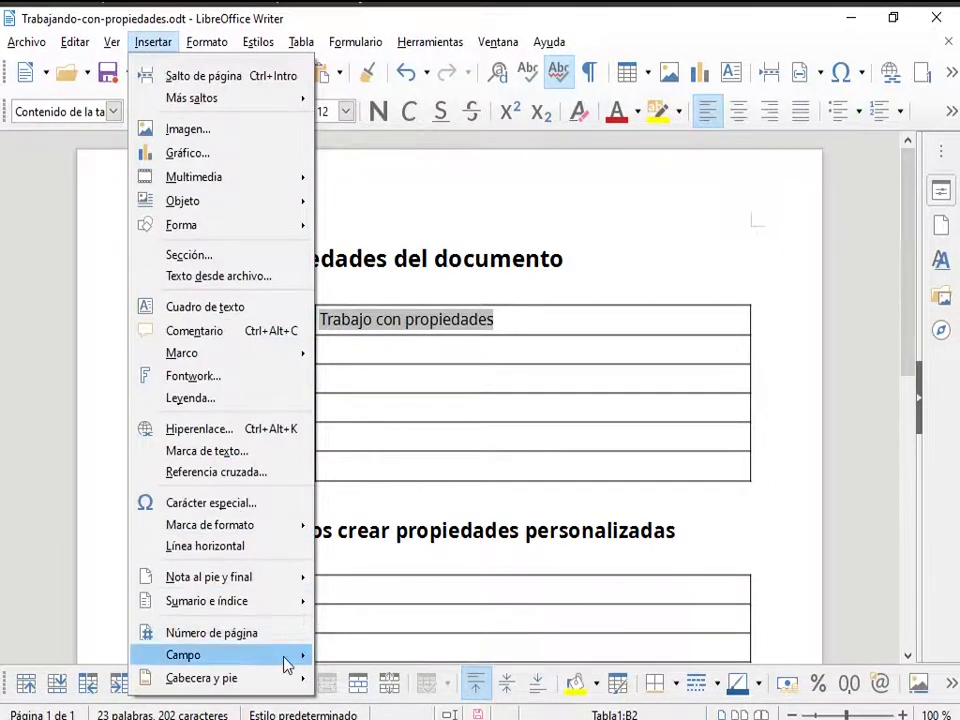
{"action": "mouse_move", "coordinate": [285, 656]}
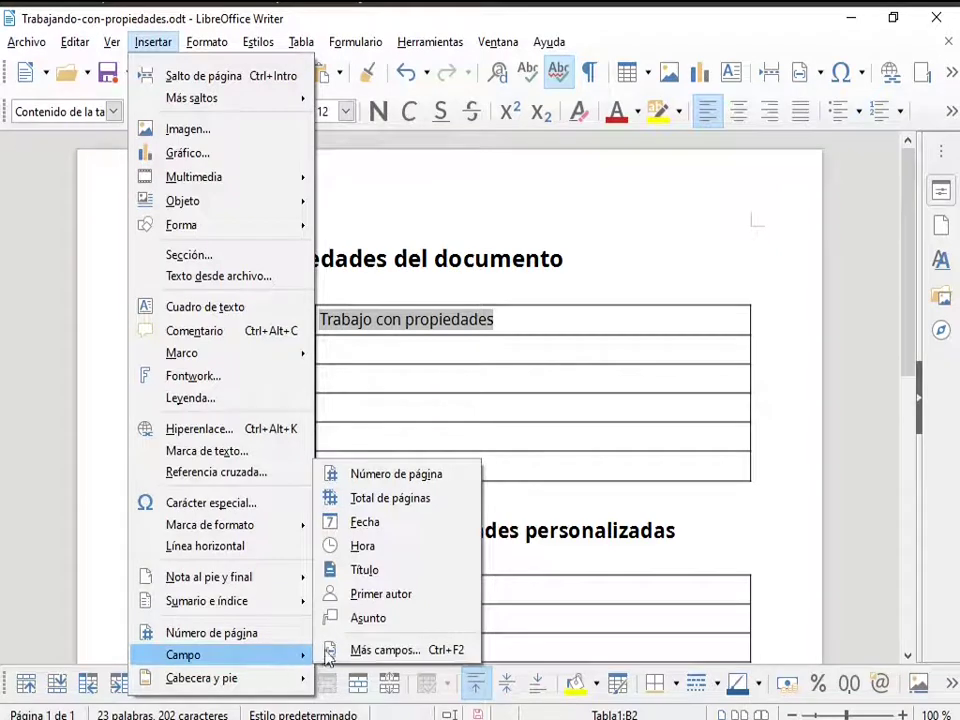
{"action": "left_click", "coordinate": [418, 620]}
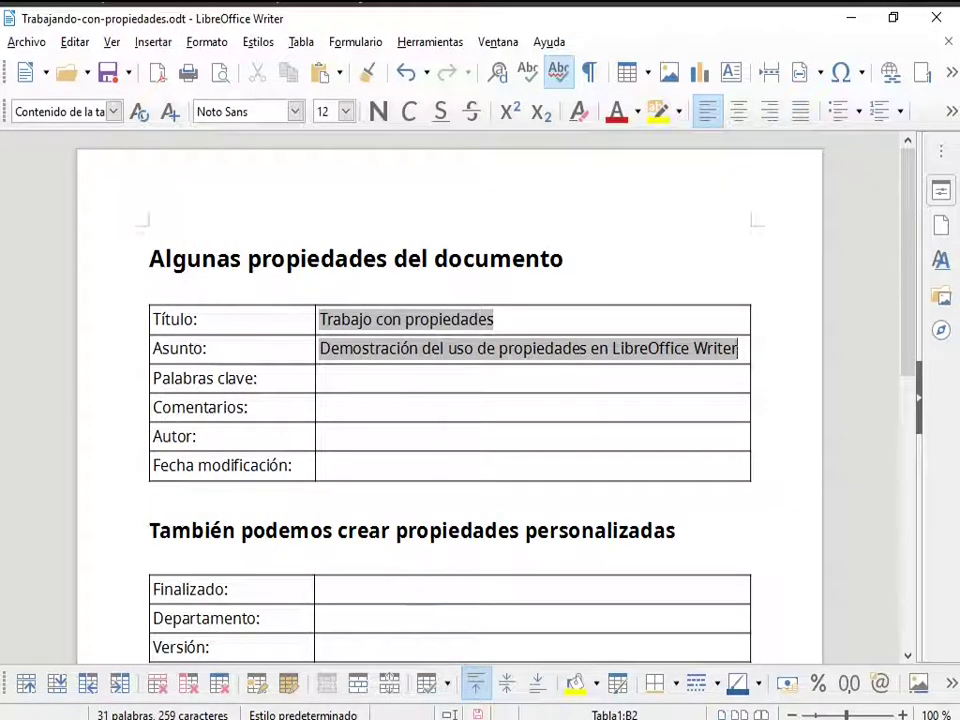
- Open the Campos dialog with the full range of insertable fields
{"action": "left_click", "coordinate": [155, 45]}
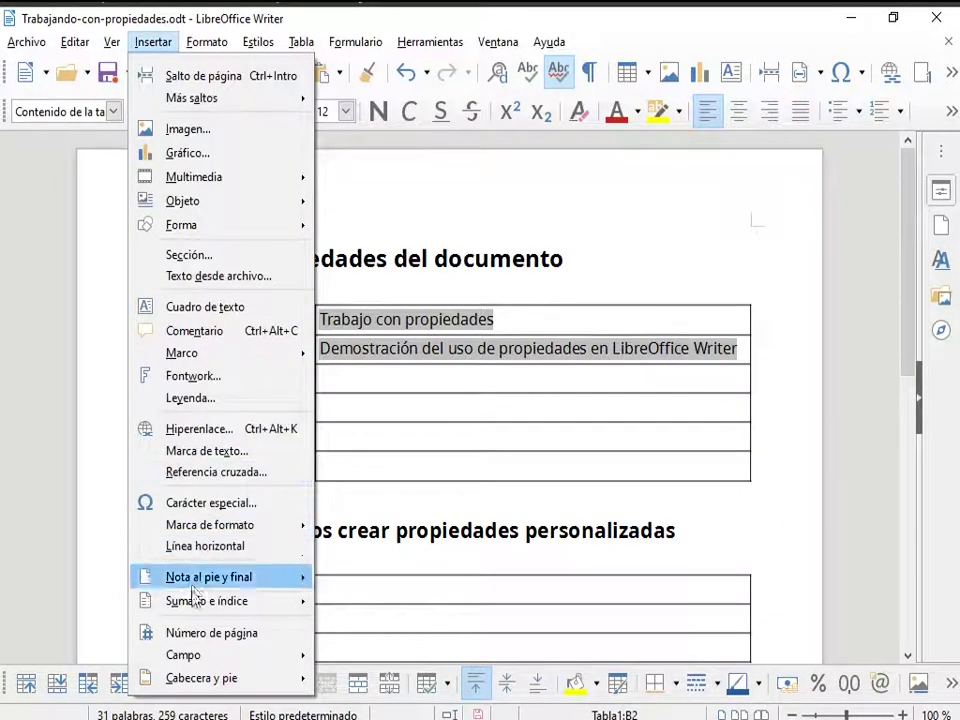
{"action": "mouse_move", "coordinate": [218, 608]}
{"action": "mouse_move", "coordinate": [245, 655]}
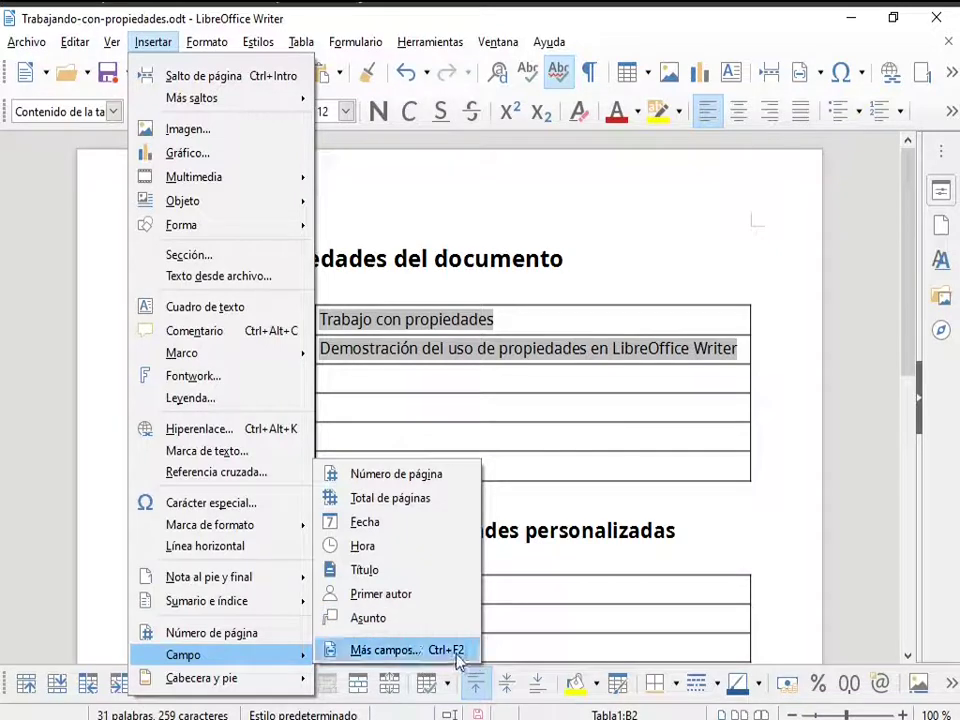
{"action": "left_click", "coordinate": [405, 652]}
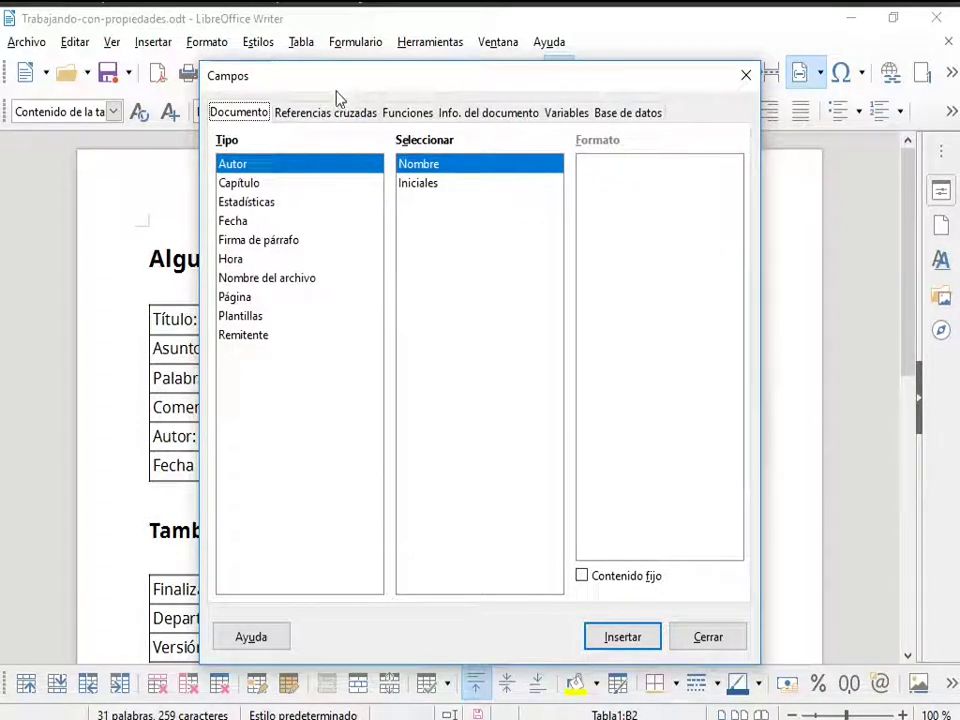
- Look through the field categories, comparing the types offered for the document, document information and databases
{"action": "left_click", "coordinate": [308, 113]}
{"action": "left_click", "coordinate": [447, 113]}
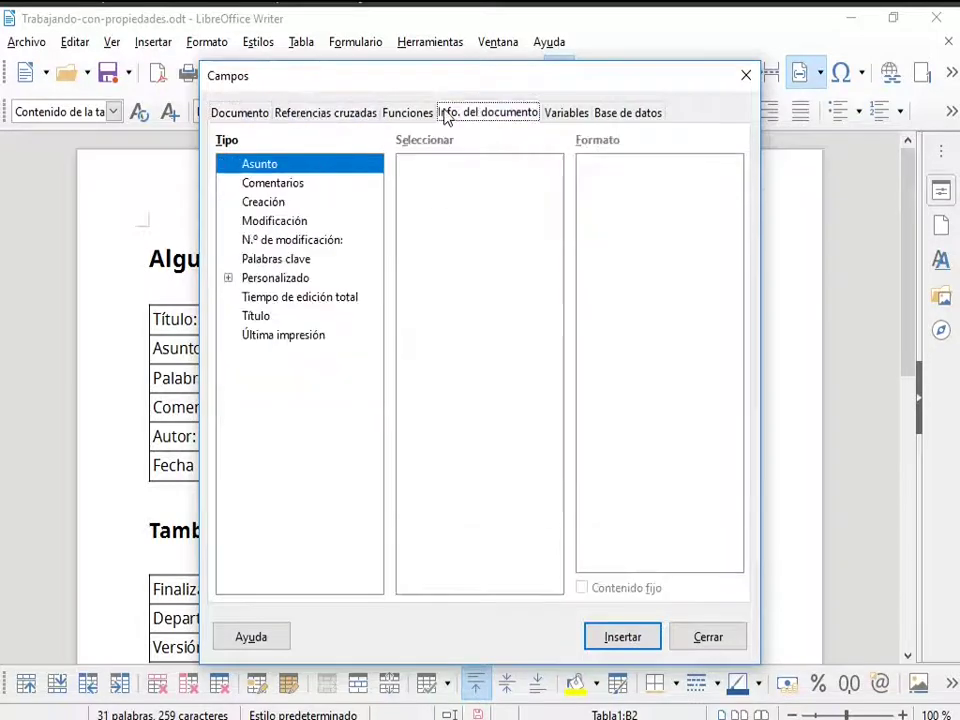
{"action": "left_click", "coordinate": [408, 112]}
{"action": "left_click", "coordinate": [614, 116]}
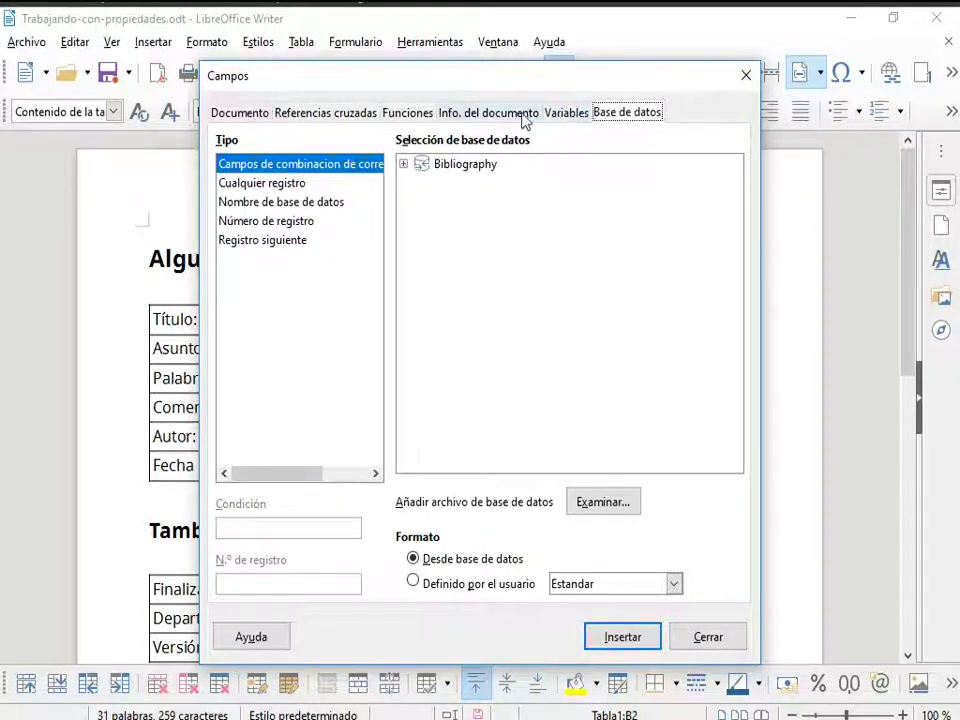
{"action": "left_click", "coordinate": [250, 118]}
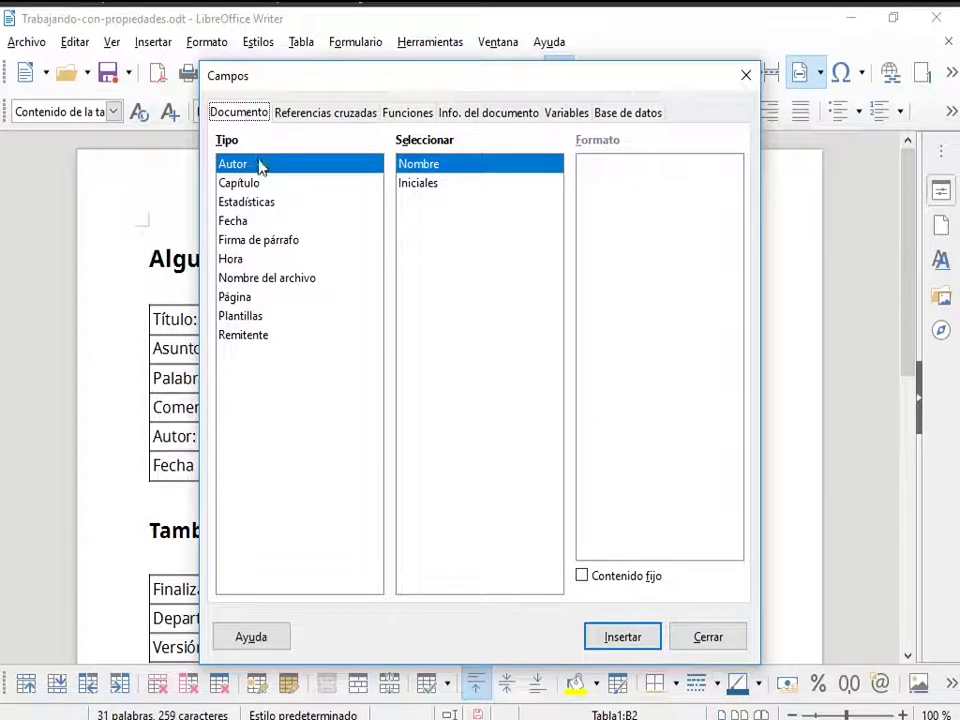
{"action": "left_click", "coordinate": [458, 117]}
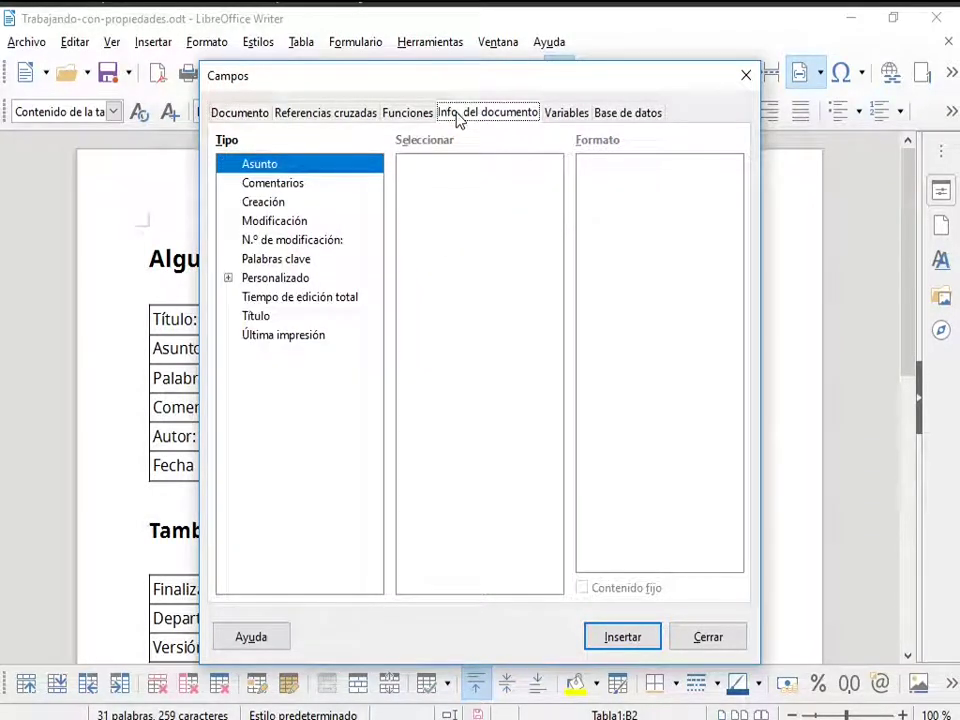
{"action": "left_click", "coordinate": [250, 116]}
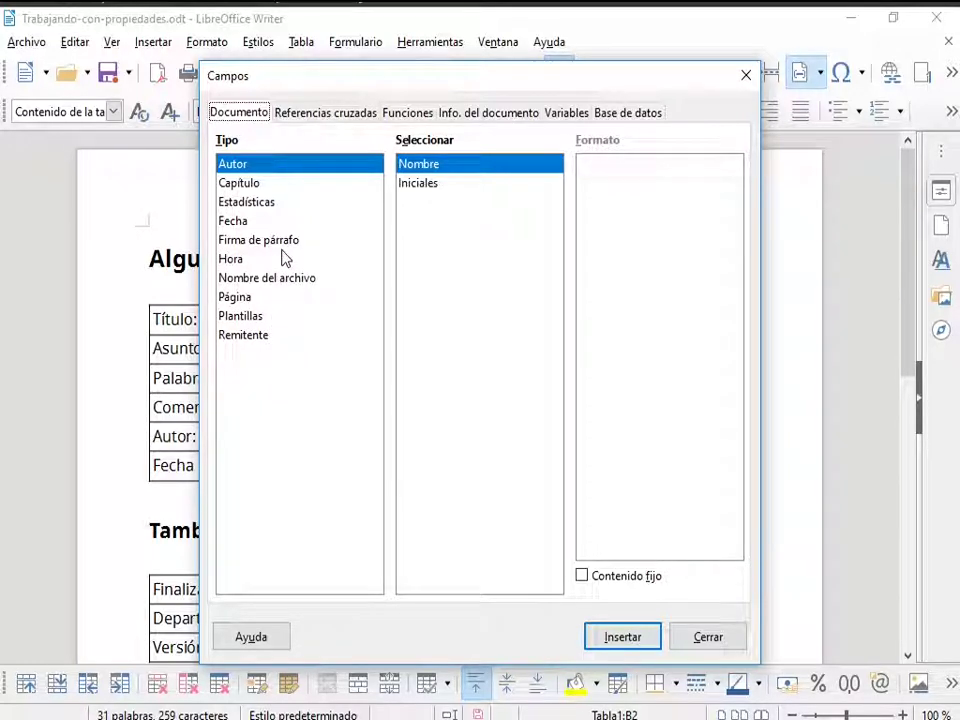
- Insert the Palabras clave document information field into the empty cell of the Palabras clave row
{"action": "left_click_drag", "start_coordinate": [389, 80], "coordinate": [570, 75]}
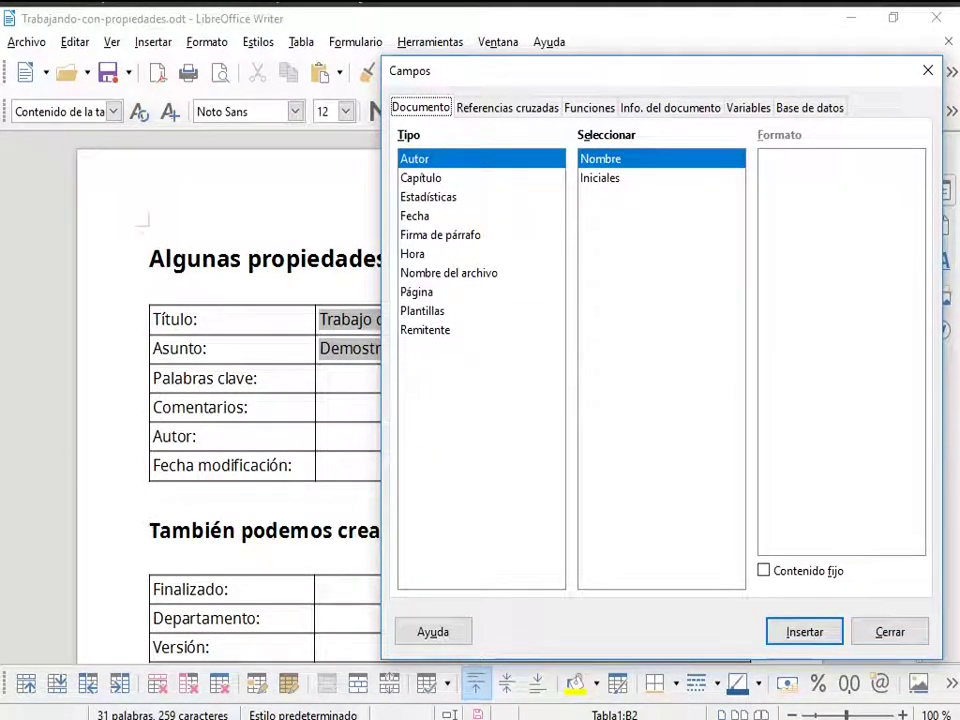
{"action": "left_click", "coordinate": [338, 378]}
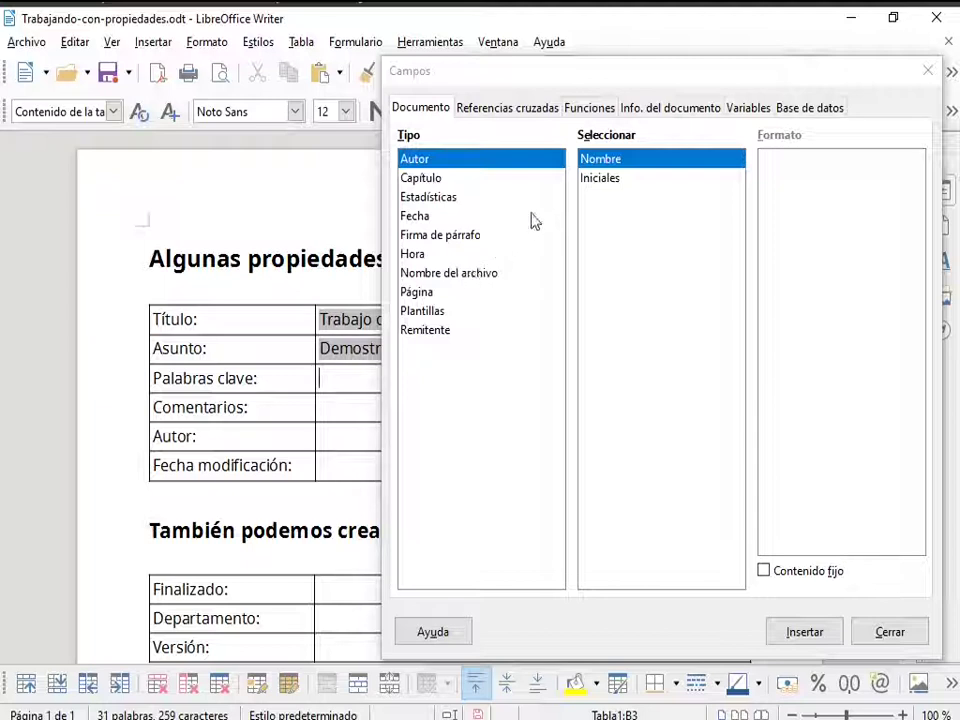
{"action": "left_click", "coordinate": [668, 108]}
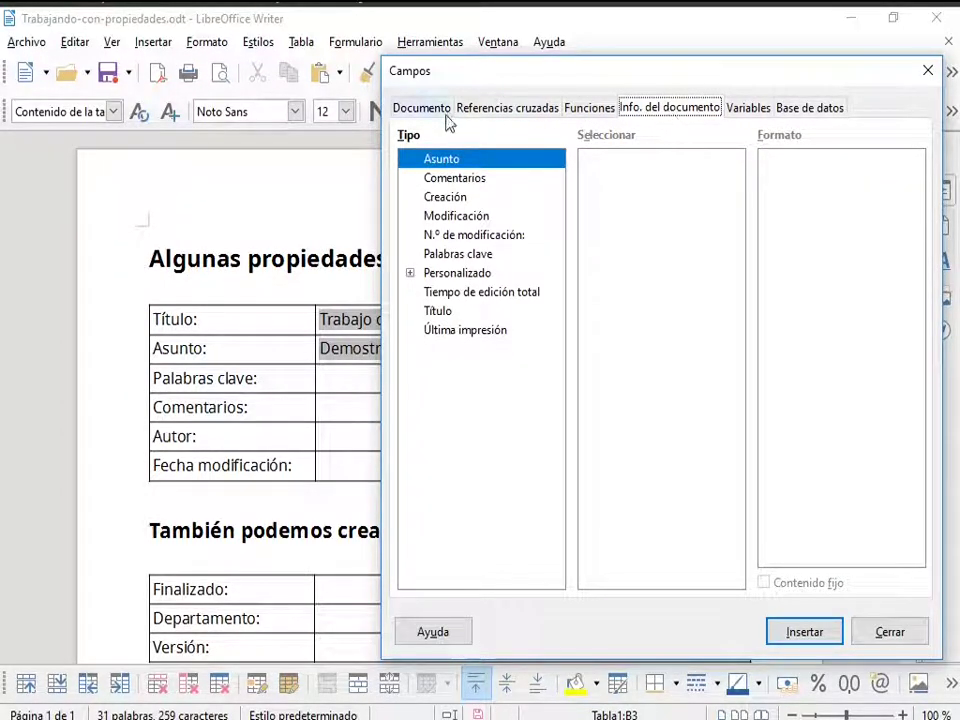
{"action": "left_click", "coordinate": [455, 257]}
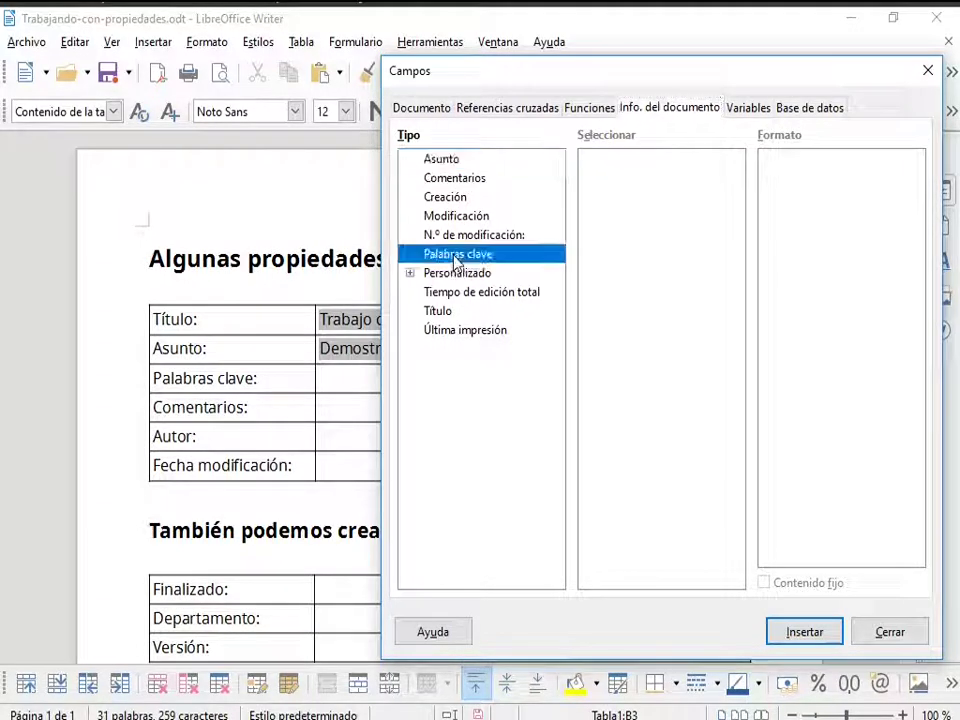
{"action": "left_click", "coordinate": [818, 634]}
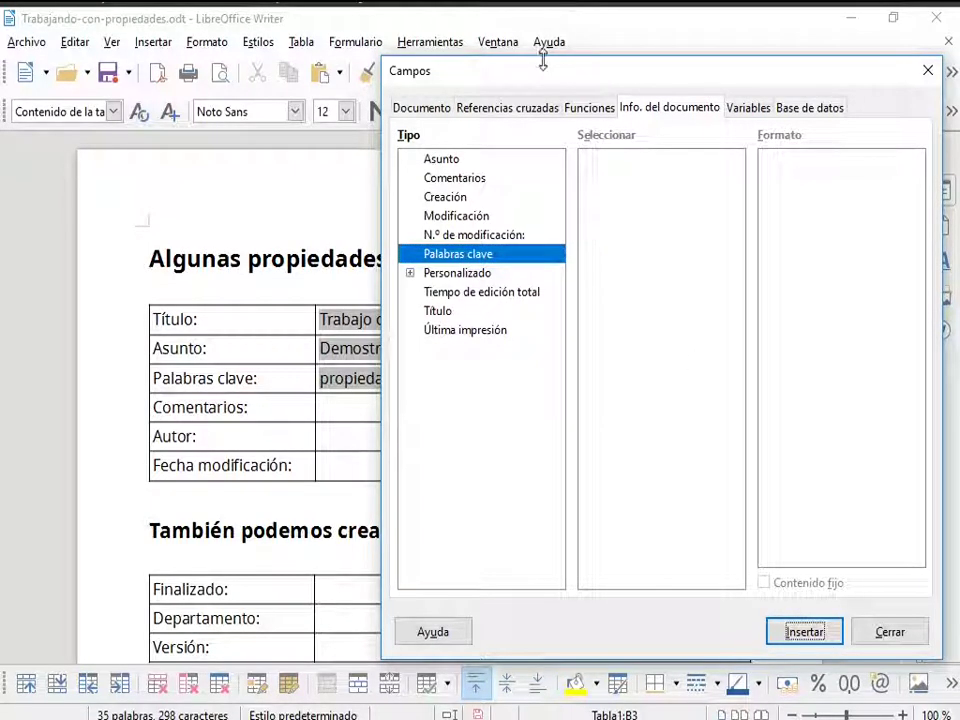
- Insert the Comentarios document information field into the empty cell of the Comentarios row
{"action": "left_click_drag", "start_coordinate": [540, 76], "coordinate": [500, 30]}
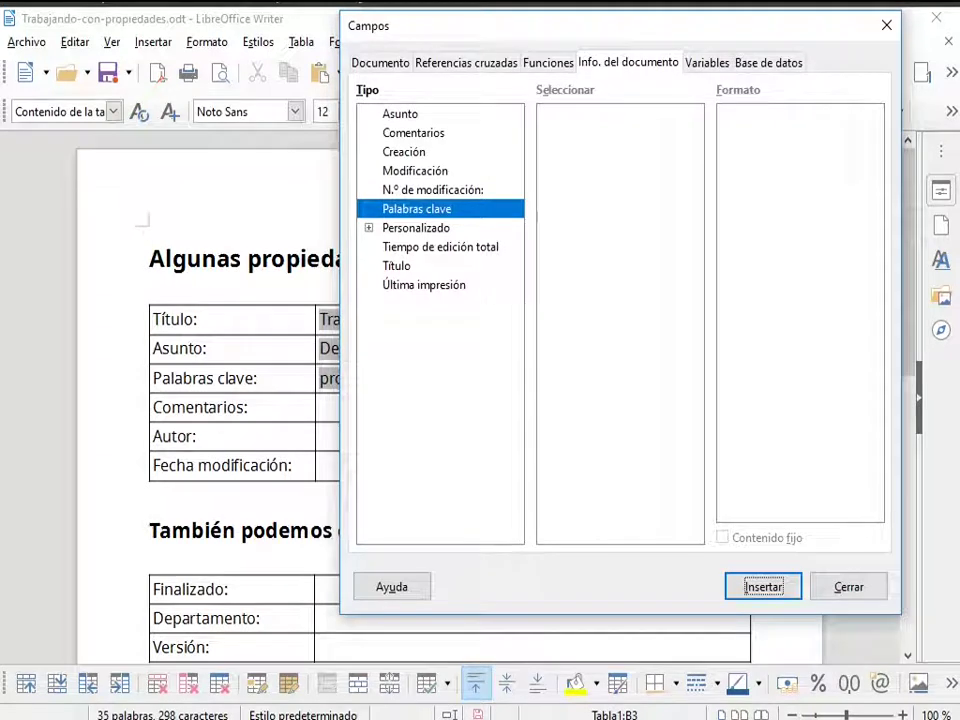
{"action": "left_click", "coordinate": [331, 410]}
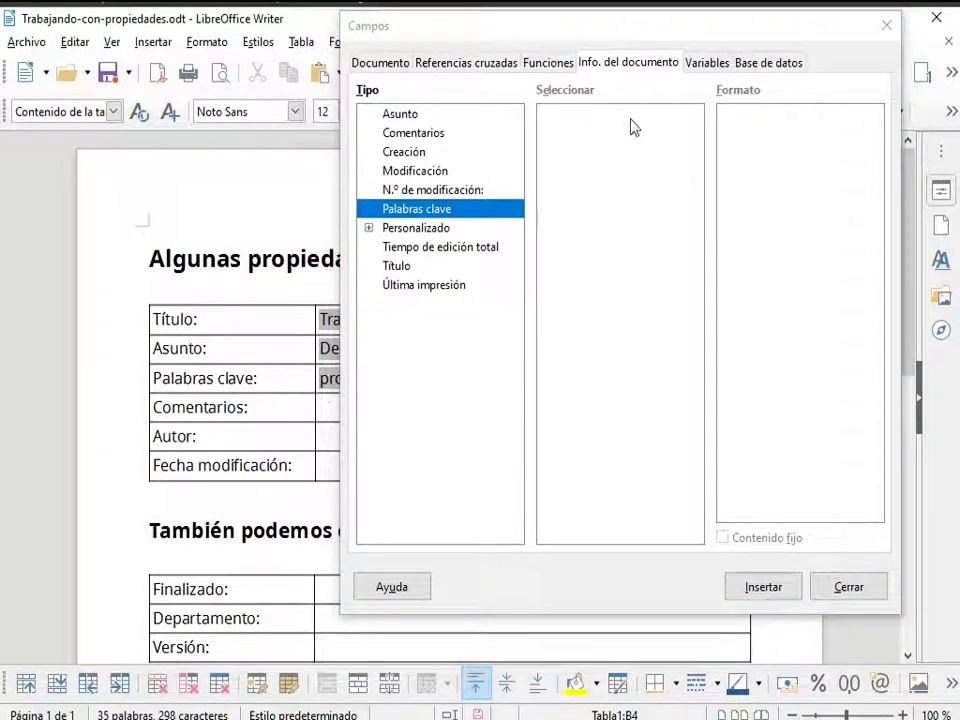
{"action": "left_click", "coordinate": [616, 68]}
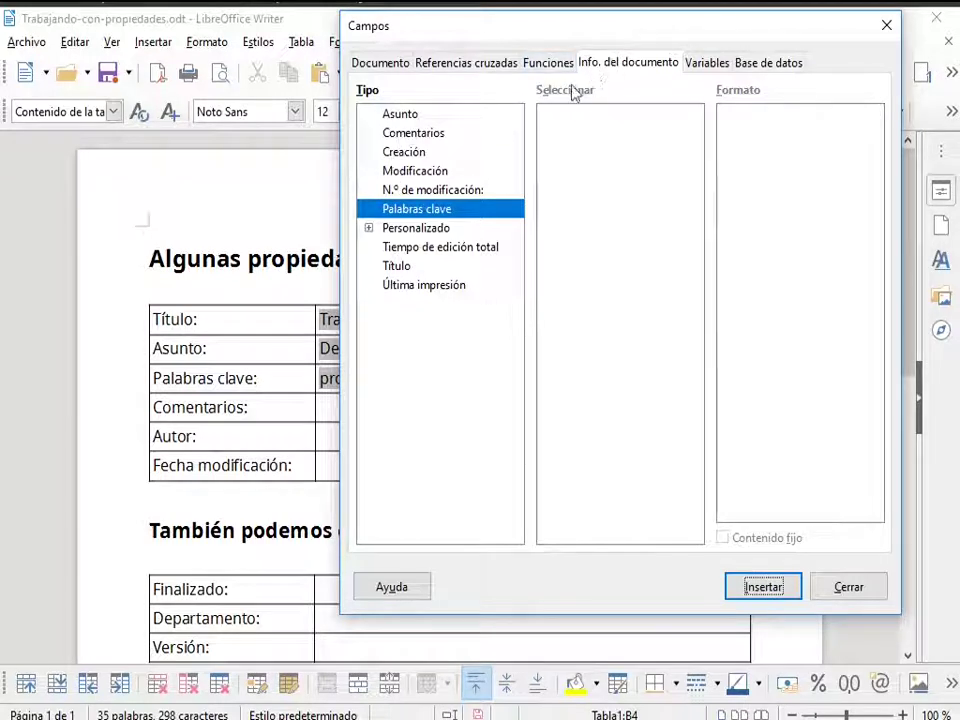
{"action": "left_click", "coordinate": [412, 136]}
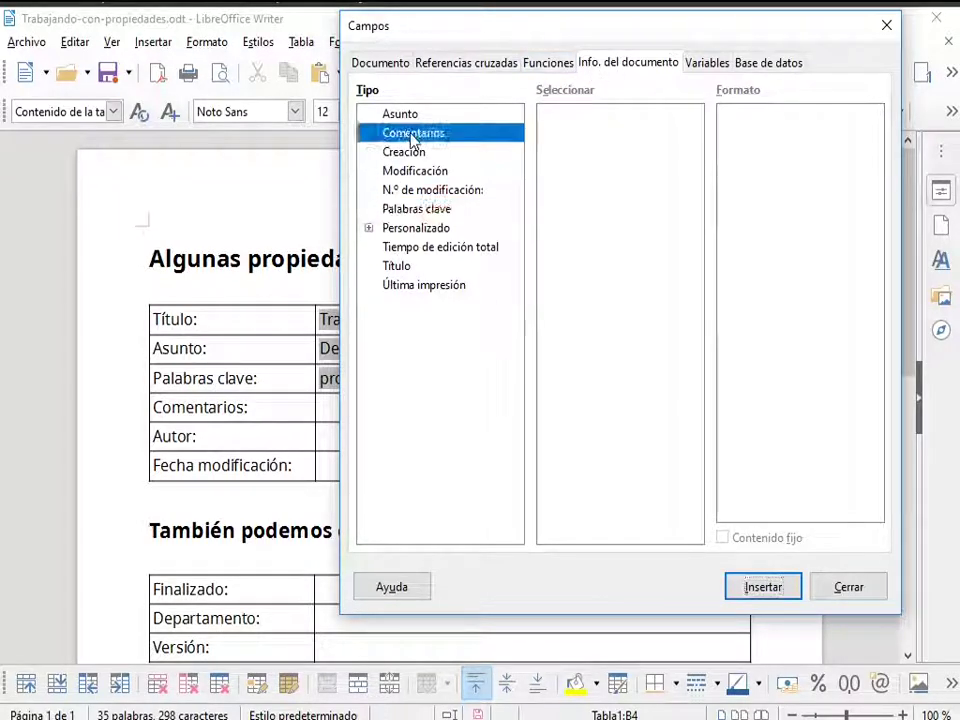
{"action": "left_click", "coordinate": [761, 588]}
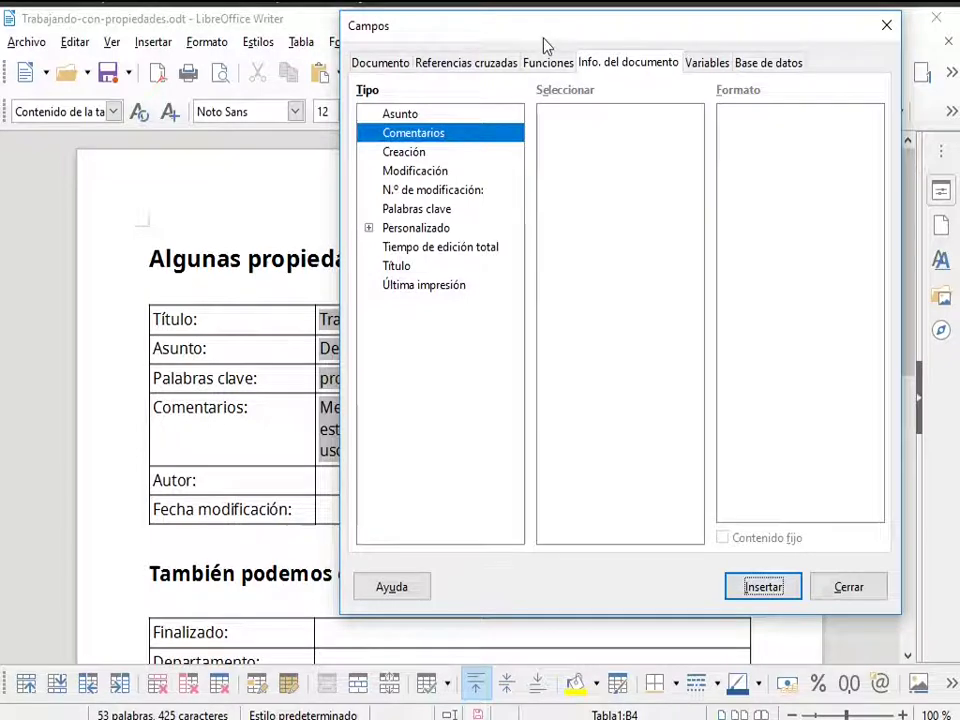
- Insert the document's Autor field, with Nombre selected, into the empty cell of the Autor row
{"action": "left_click_drag", "start_coordinate": [545, 38], "coordinate": [489, 53]}
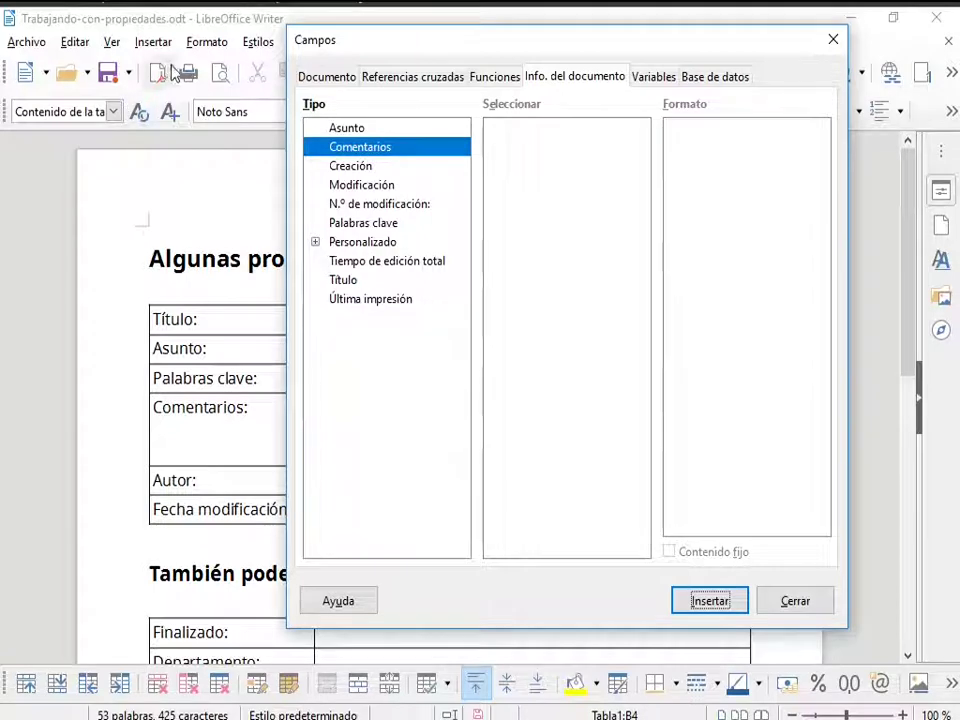
{"action": "left_click_drag", "start_coordinate": [356, 47], "coordinate": [489, 58]}
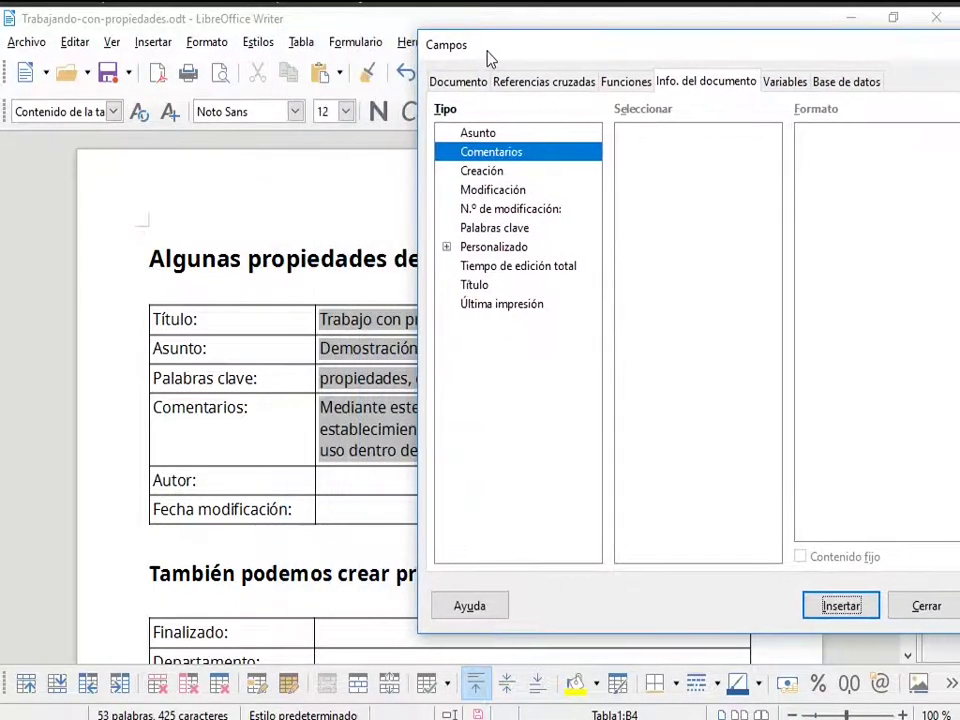
{"action": "left_click", "coordinate": [353, 486]}
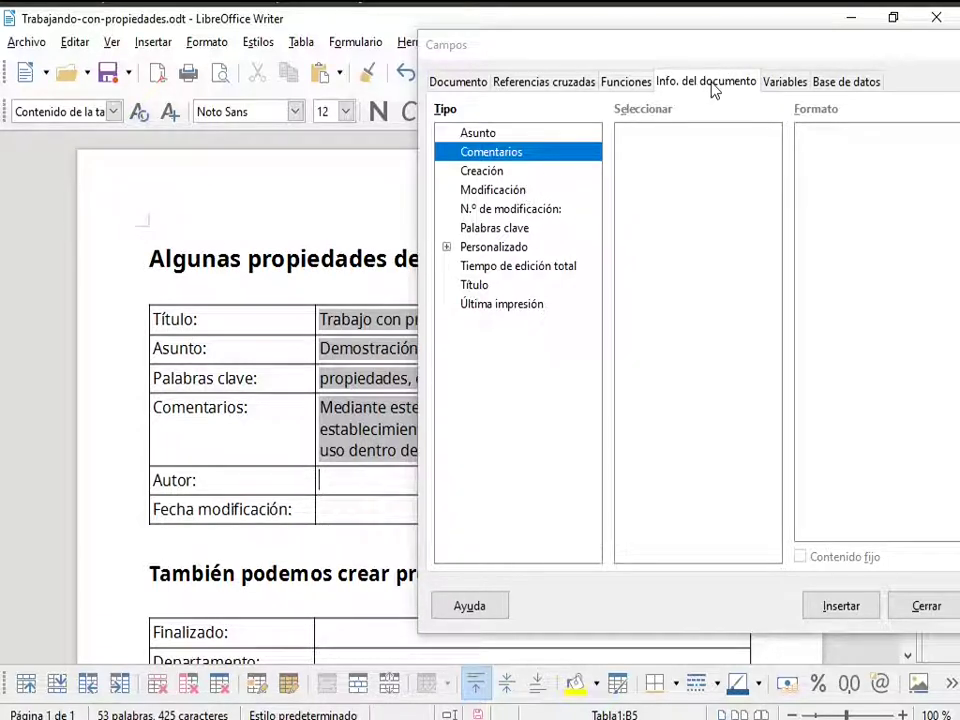
{"action": "left_click", "coordinate": [514, 191]}
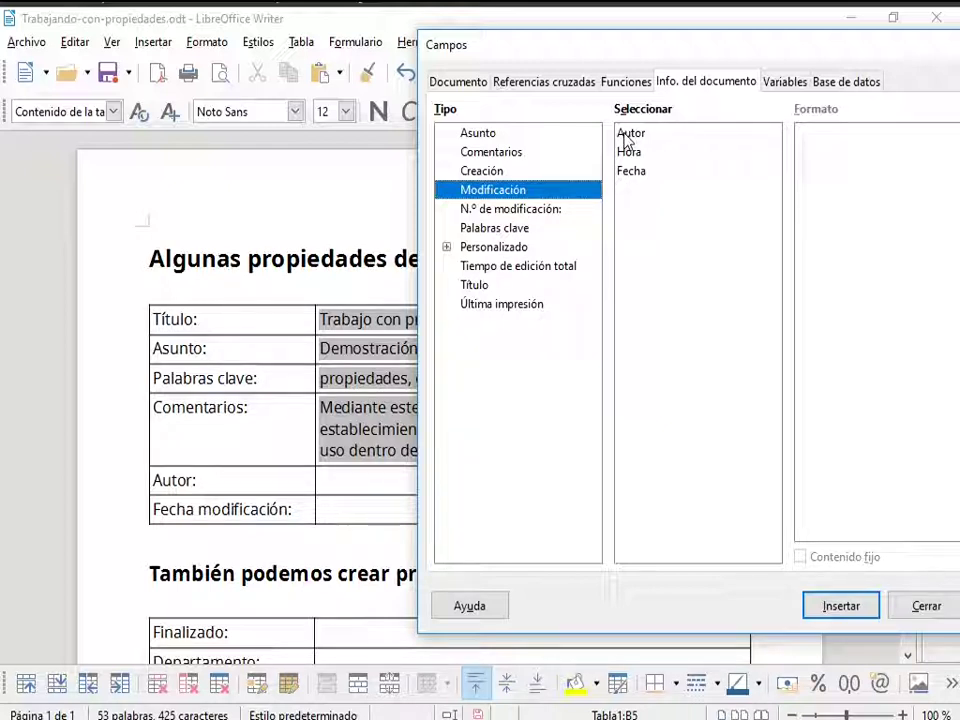
{"action": "left_click", "coordinate": [467, 90]}
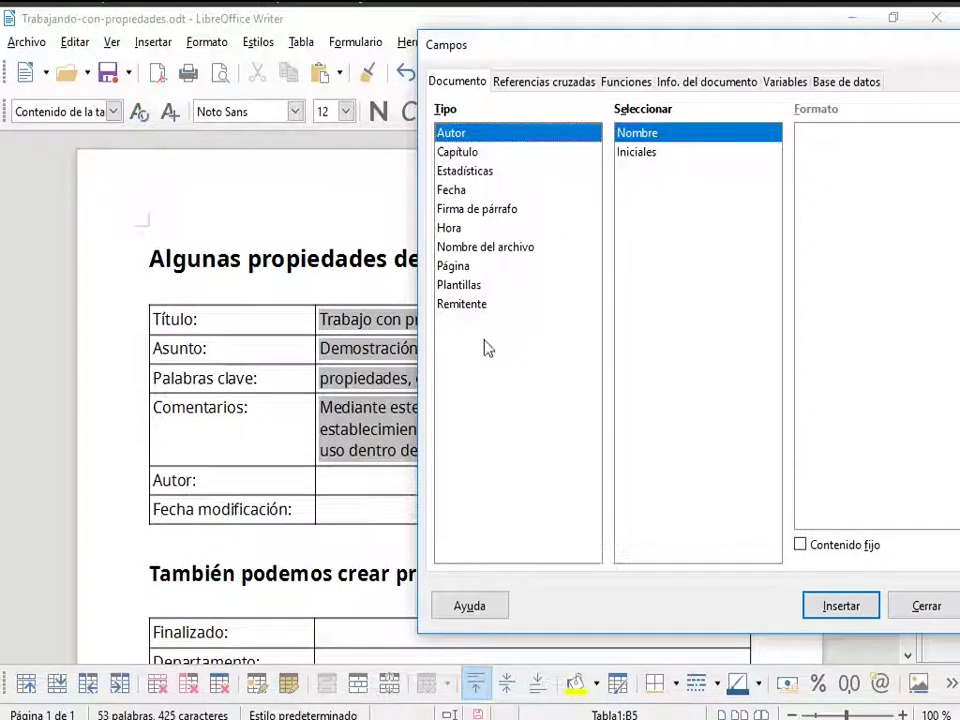
{"action": "left_click", "coordinate": [367, 481]}
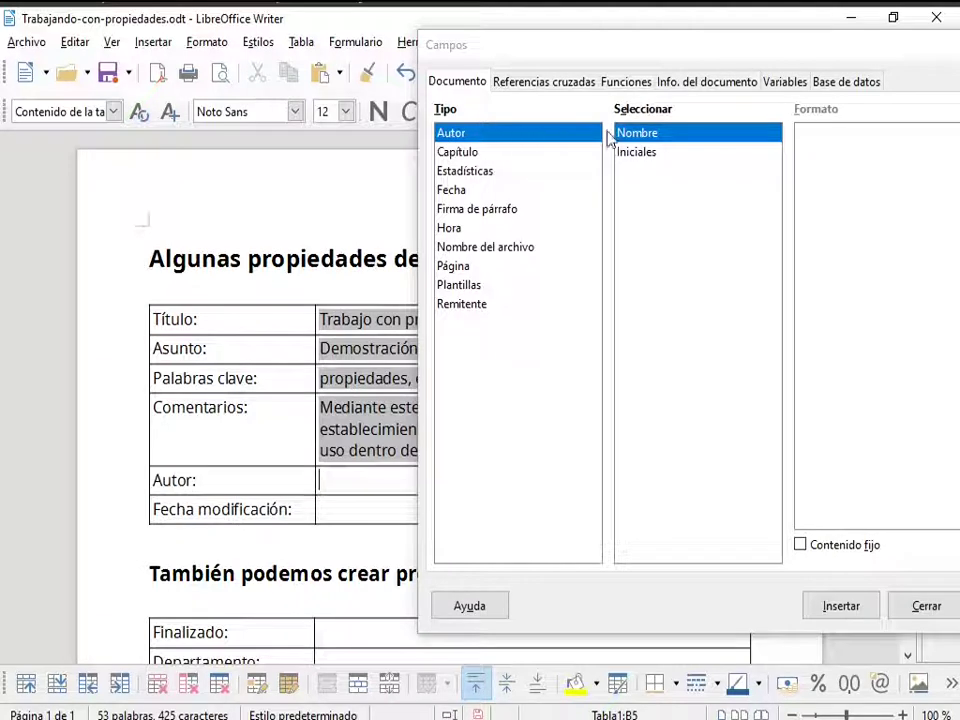
{"action": "left_click", "coordinate": [647, 135]}
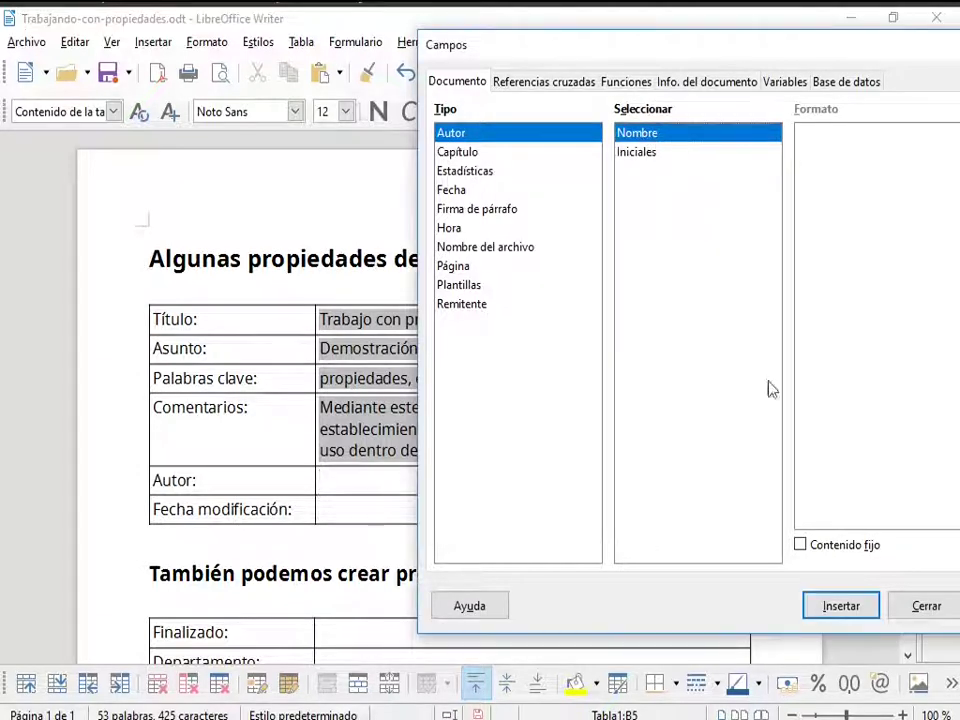
{"action": "left_click", "coordinate": [840, 608]}
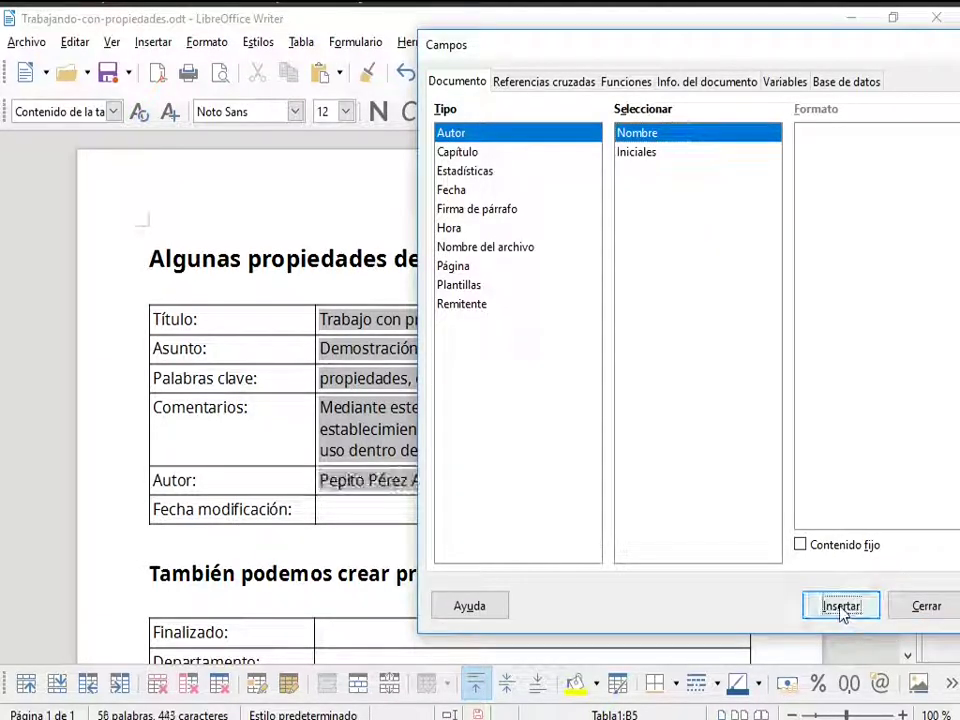
- Insert the Modificación date field in the 31/12/1999 format into the empty cell of the Fecha modificación row
{"action": "left_click", "coordinate": [410, 514]}
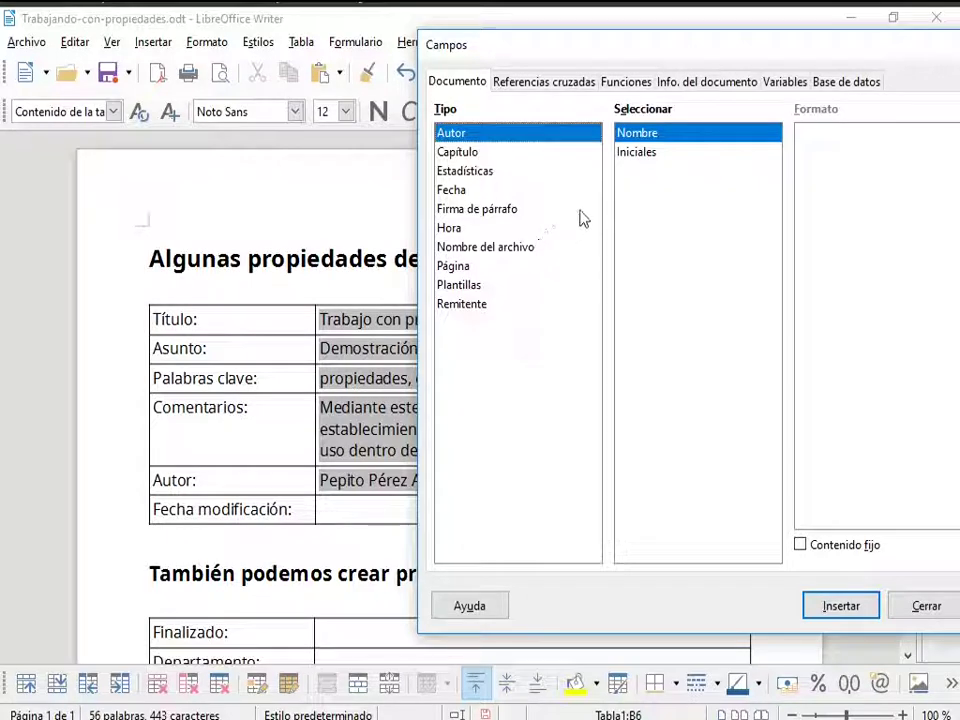
{"action": "left_click", "coordinate": [698, 85]}
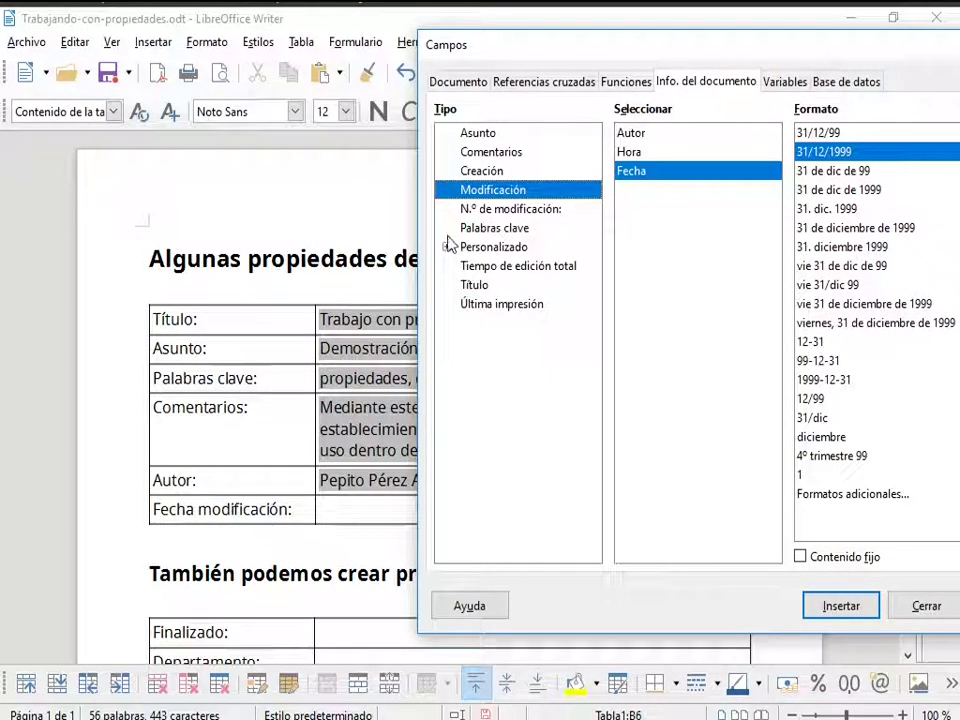
{"action": "left_click", "coordinate": [653, 137]}
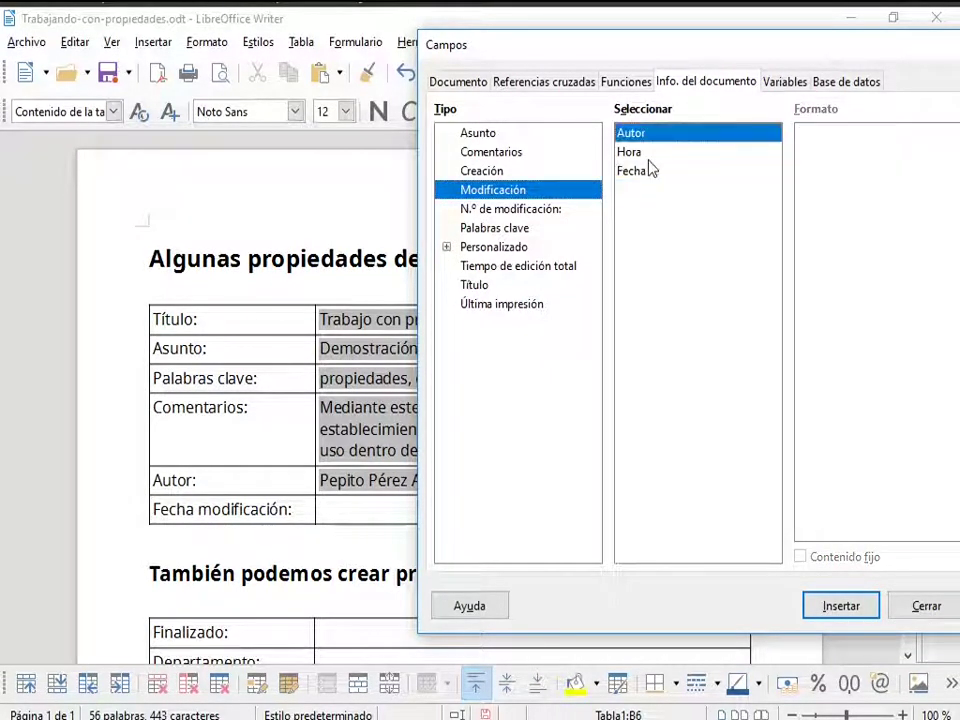
{"action": "left_click", "coordinate": [651, 158]}
{"action": "left_click", "coordinate": [650, 178]}
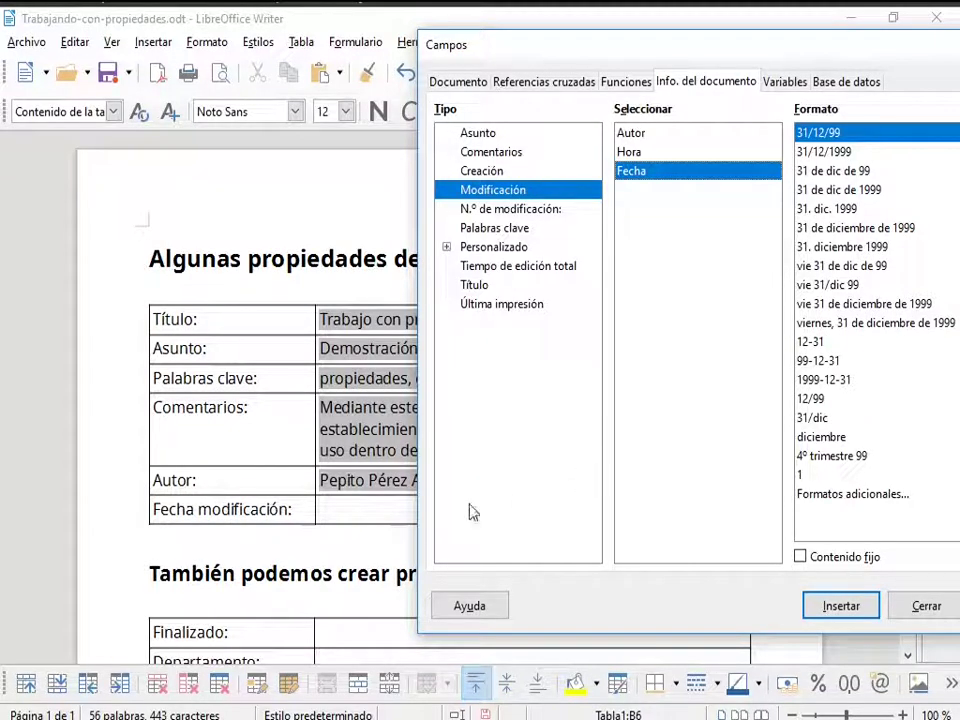
{"action": "left_click", "coordinate": [830, 152]}
{"action": "double_click", "coordinate": [834, 156]}
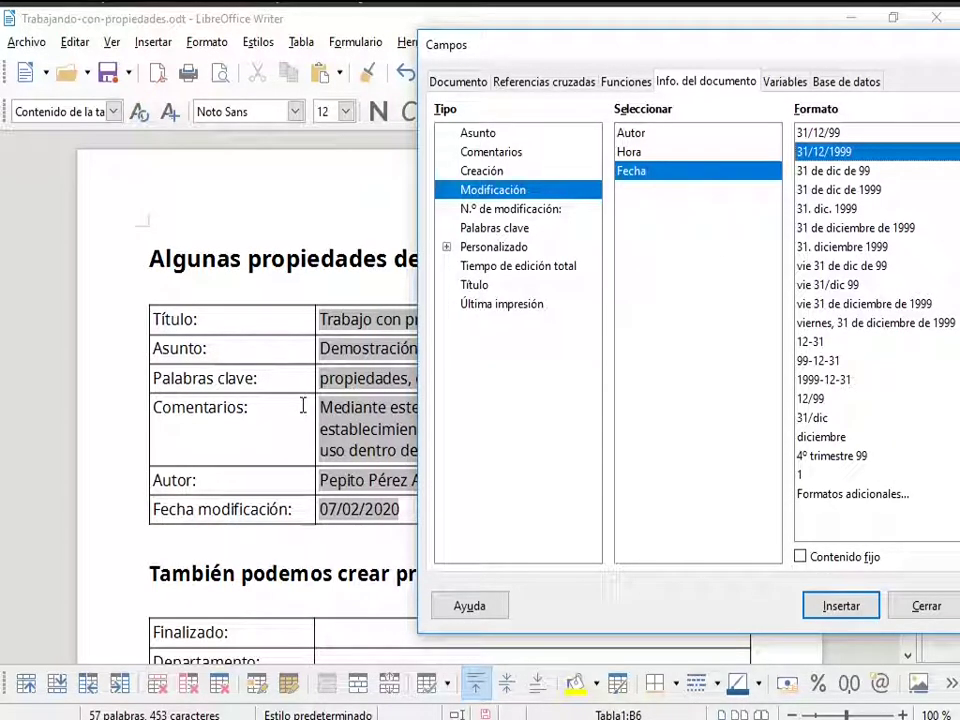
- Insert the custom Finalizado property field into the Finalizado row of the second table
{"action": "scroll", "coordinate": [303, 405], "scroll_direction": "down", "scroll_amount": 5}
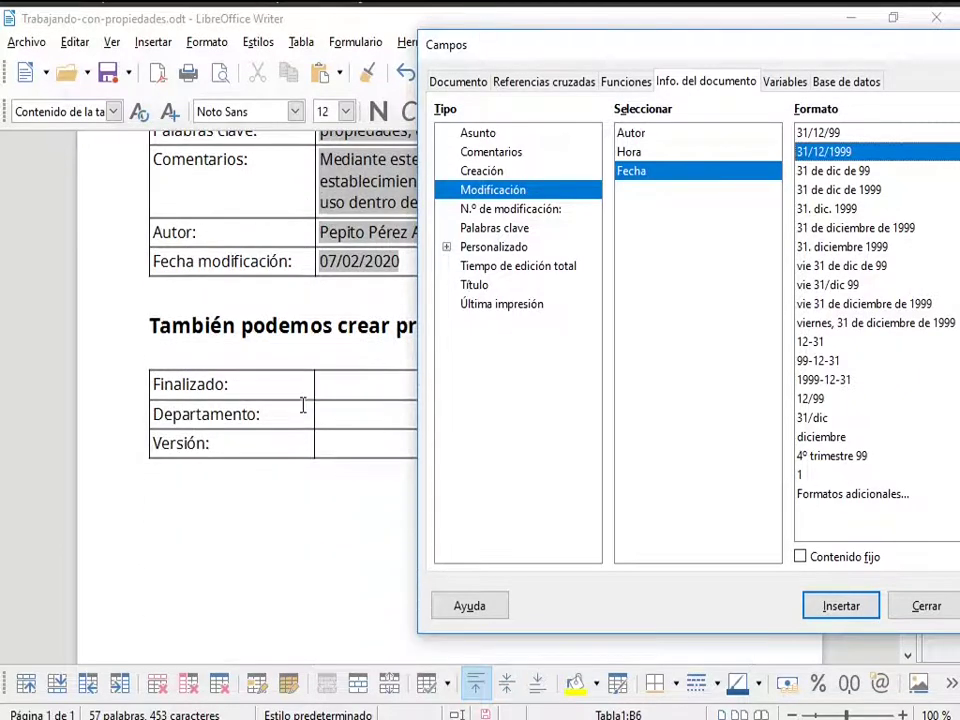
{"action": "left_click", "coordinate": [352, 383]}
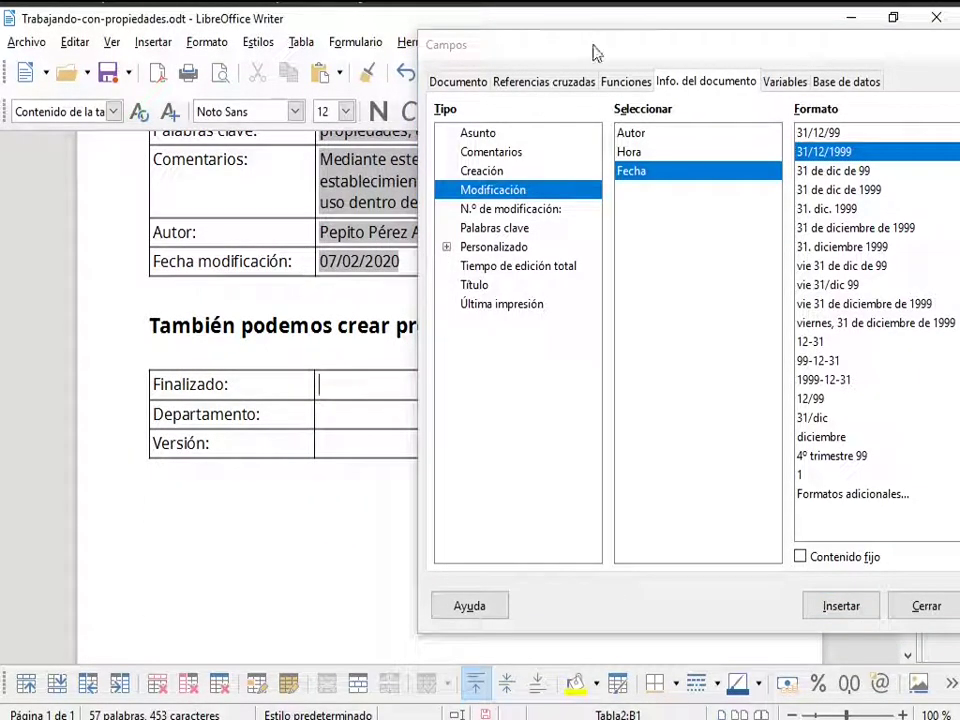
{"action": "left_click", "coordinate": [447, 248]}
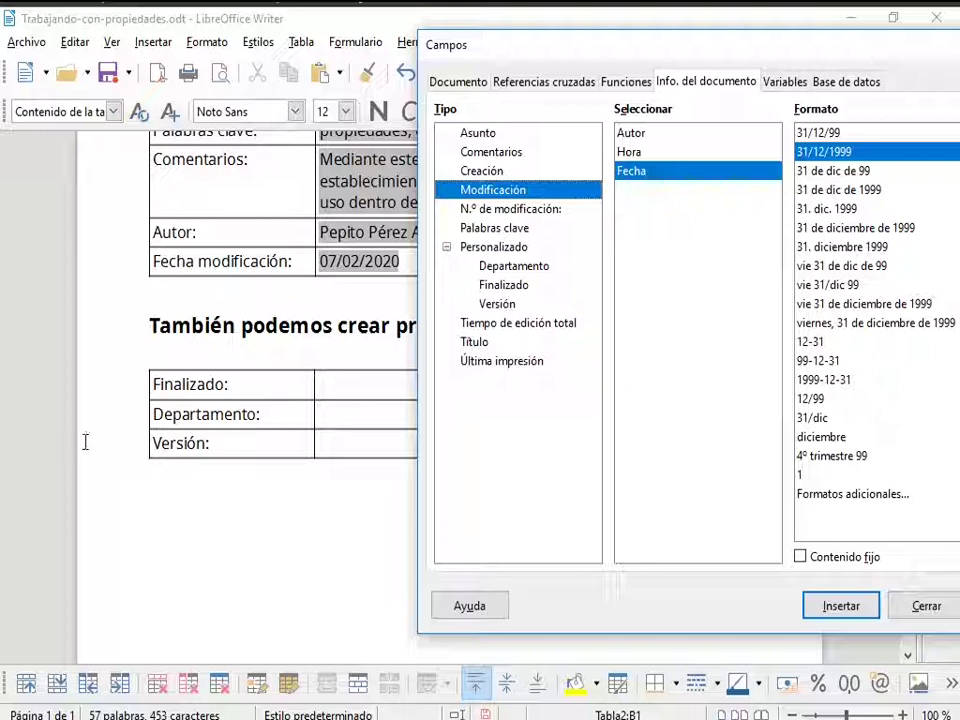
{"action": "left_click", "coordinate": [323, 386]}
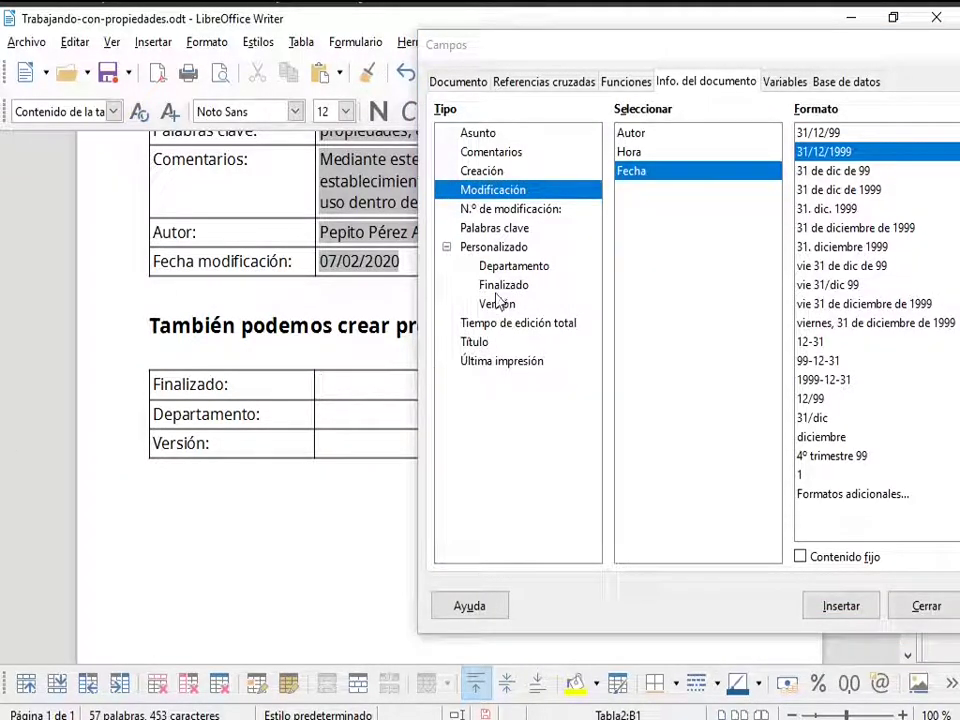
{"action": "left_click", "coordinate": [497, 286]}
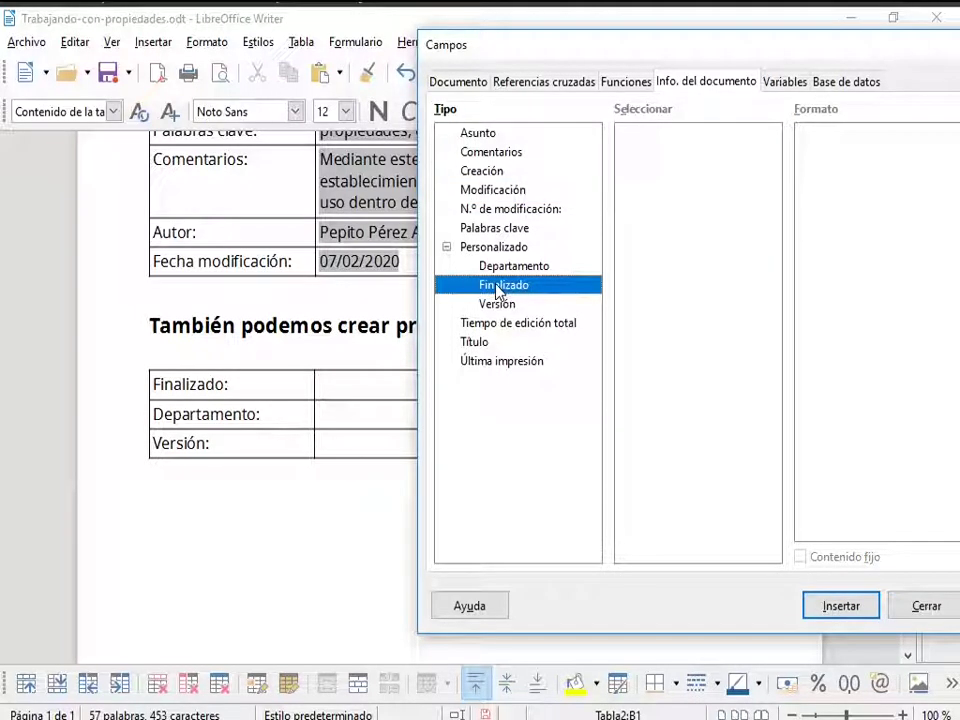
{"action": "double_click", "coordinate": [497, 286]}
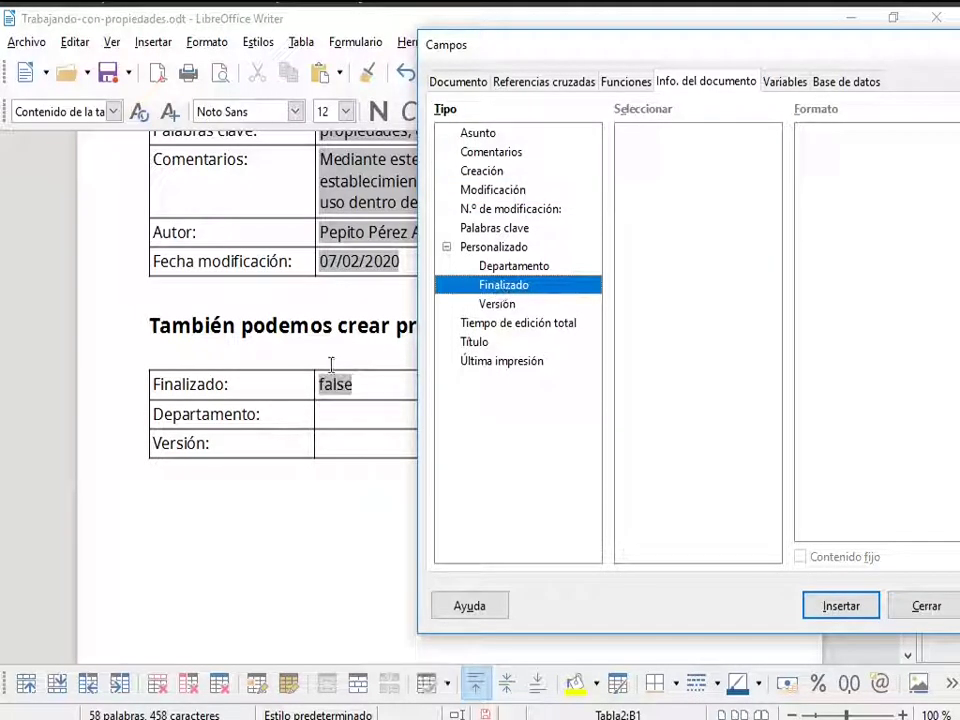
- Insert the custom Departamento property field into the empty cell of the Departamento row
{"action": "left_click", "coordinate": [339, 425]}
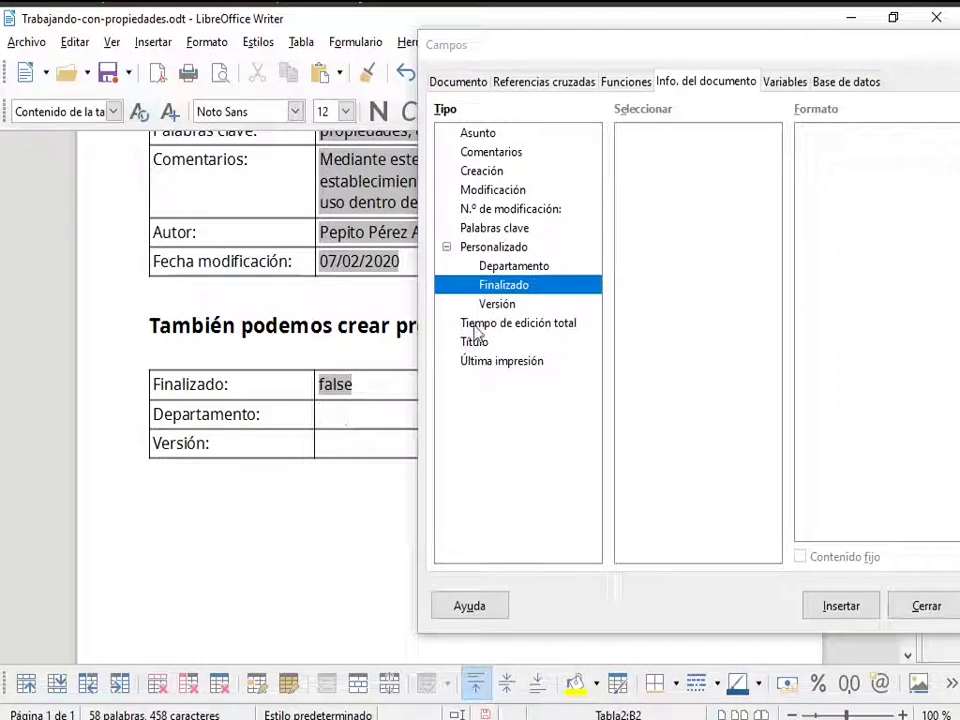
{"action": "left_click", "coordinate": [503, 286]}
{"action": "double_click", "coordinate": [506, 268]}
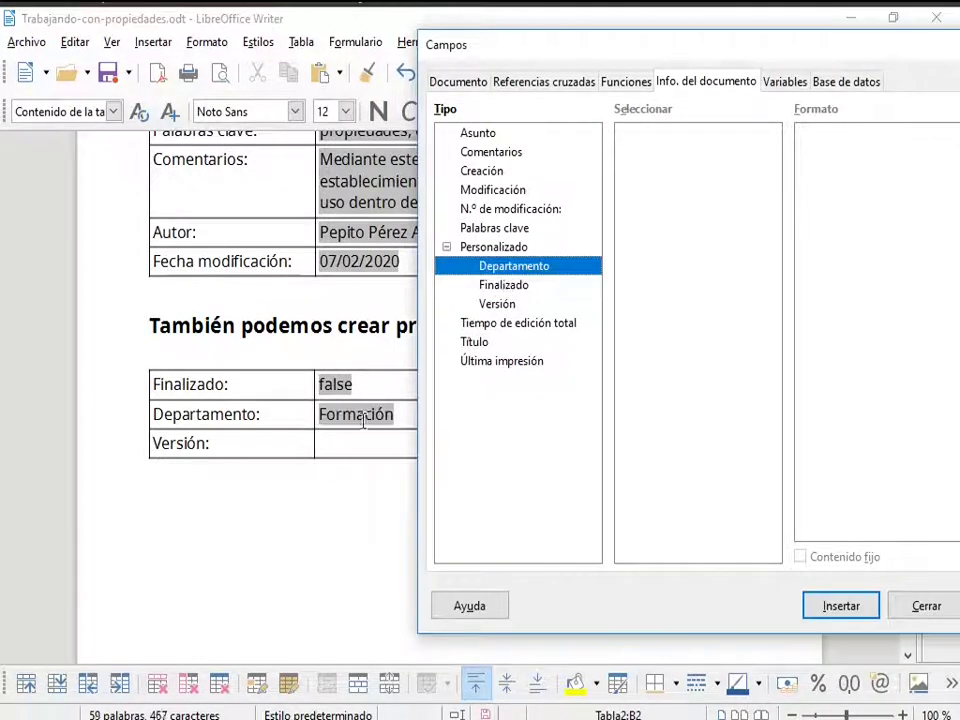
- Insert the custom Versión property field into the empty cell of the Versión row and close the Campos dialog
{"action": "left_click", "coordinate": [332, 450]}
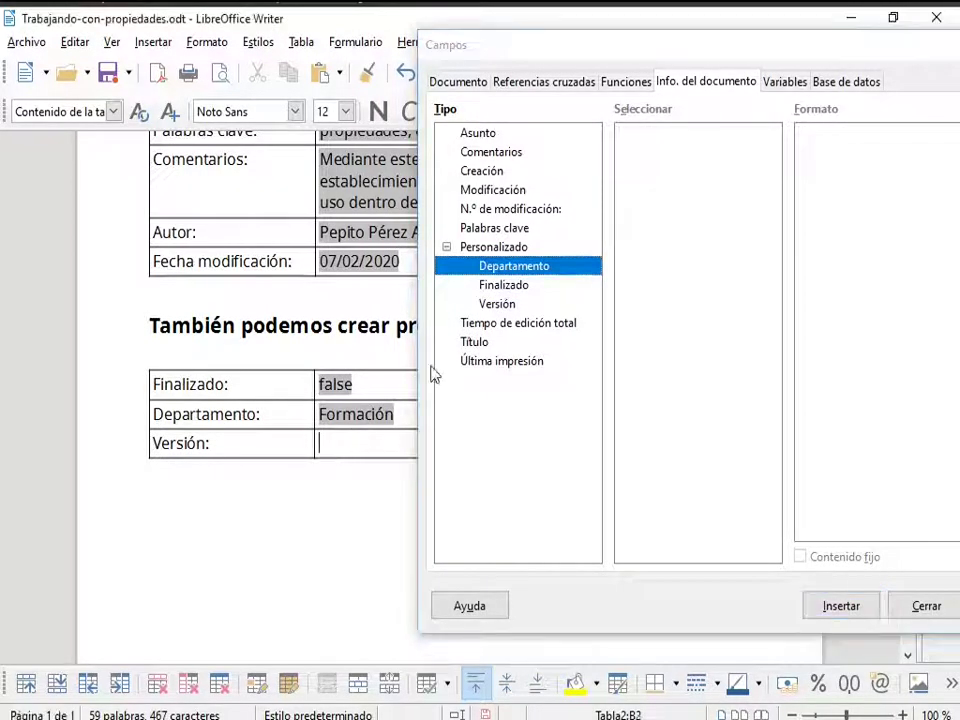
{"action": "double_click", "coordinate": [497, 304]}
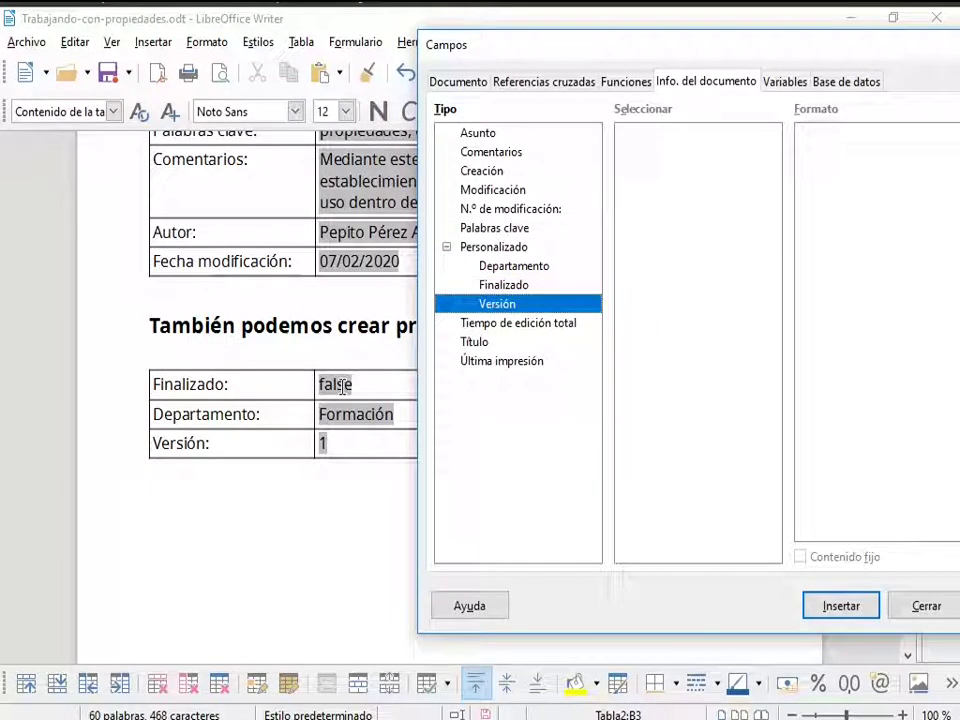
{"action": "double_click", "coordinate": [341, 386]}
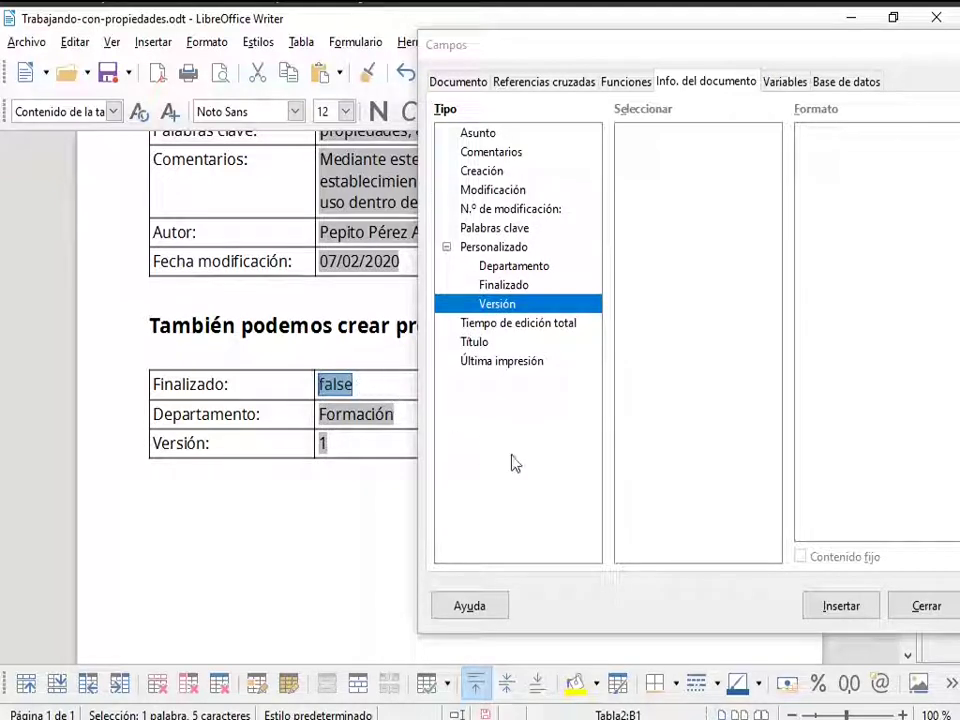
{"action": "left_click", "coordinate": [906, 612]}
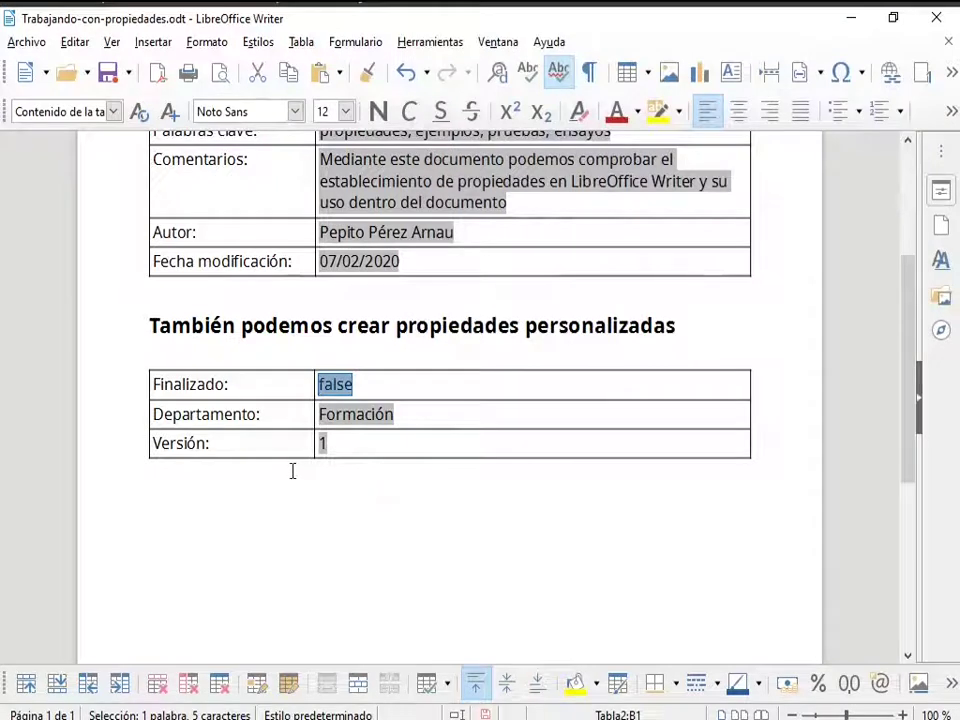
- Add the keyword "una nueva etiqueta" to the end of the Palabras clave in the document's description properties and apply the change
{"action": "scroll", "coordinate": [289, 467], "scroll_direction": "up", "scroll_amount": 3}
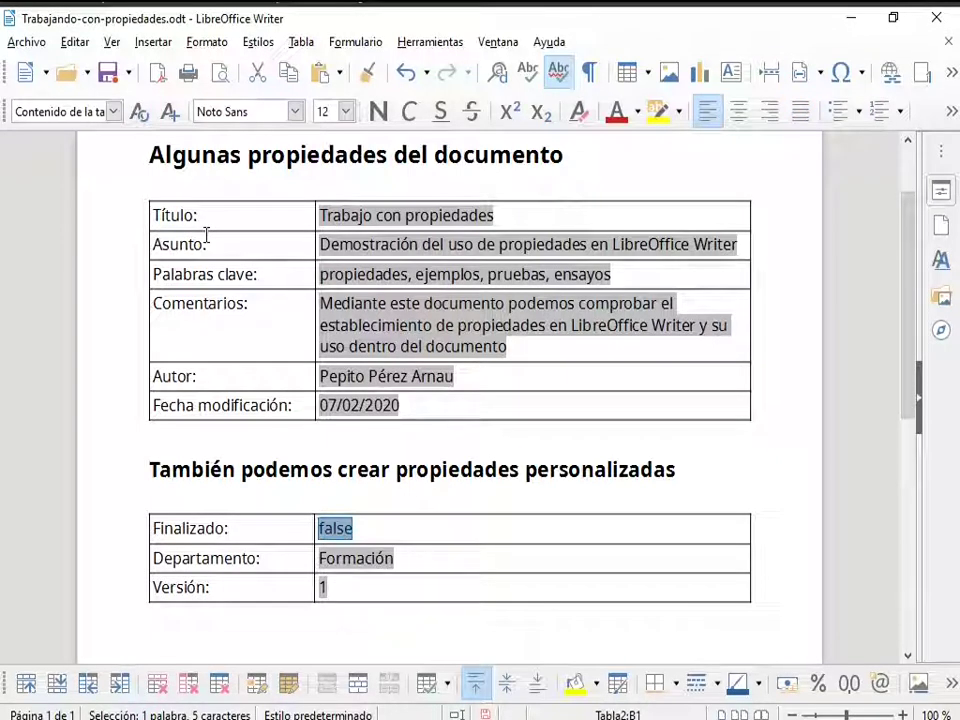
{"action": "left_click", "coordinate": [21, 46]}
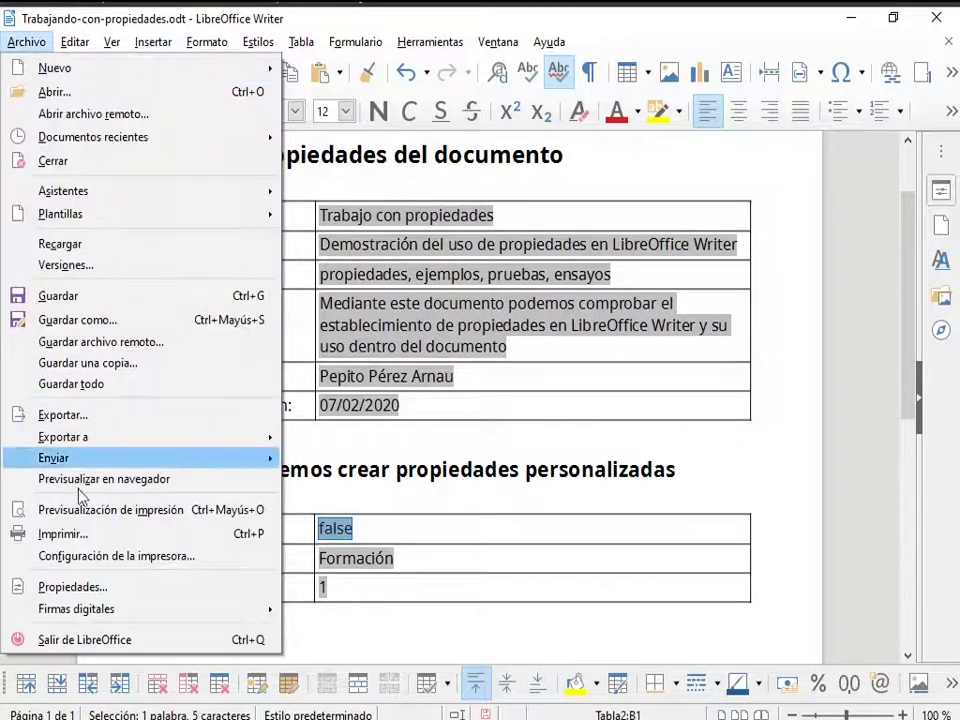
{"action": "left_click", "coordinate": [107, 592]}
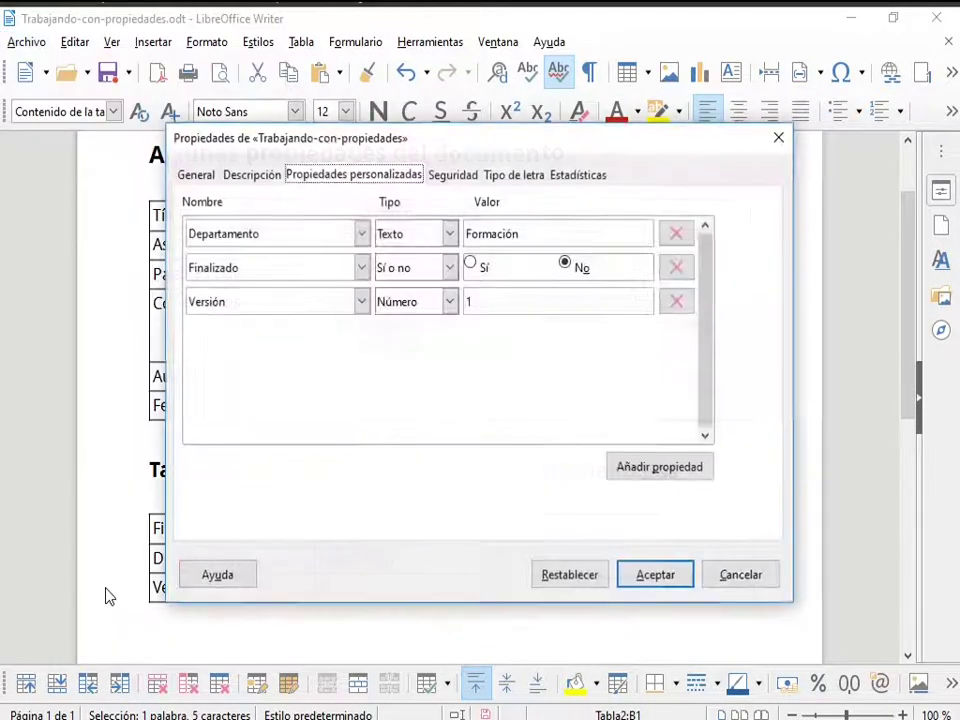
{"action": "left_click", "coordinate": [255, 176]}
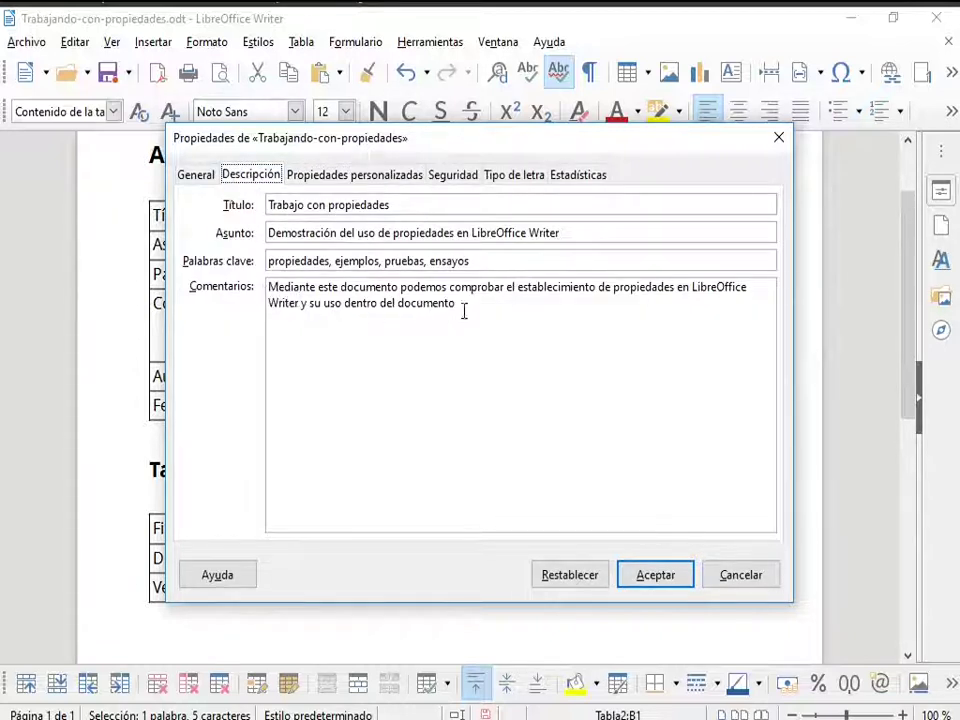
{"action": "left_click", "coordinate": [508, 256]}
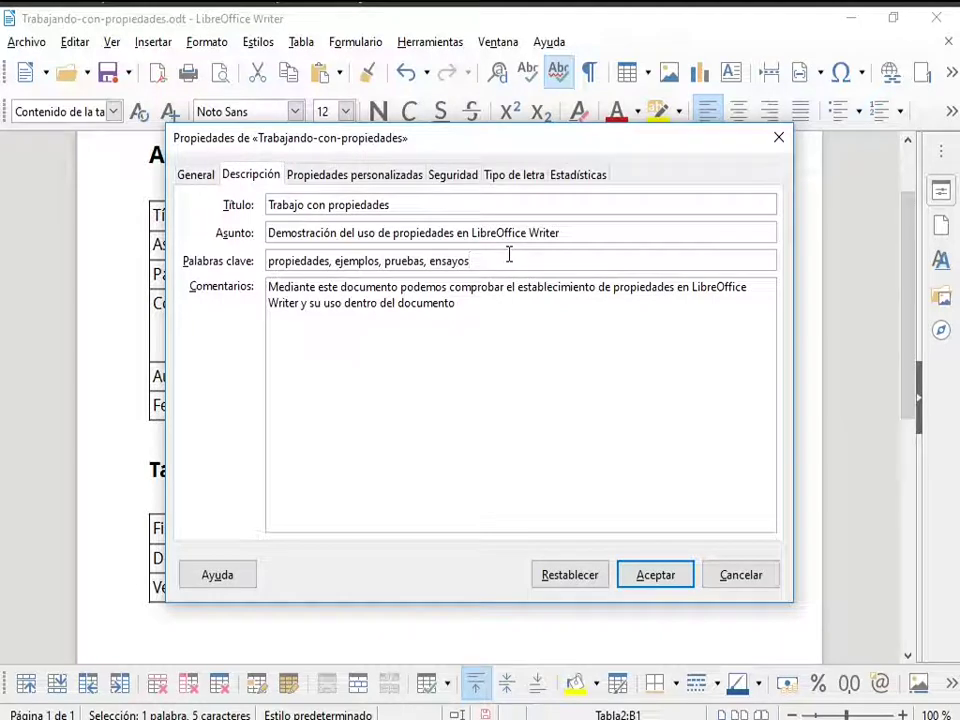
{"action": "type", "text": ", una nu"}
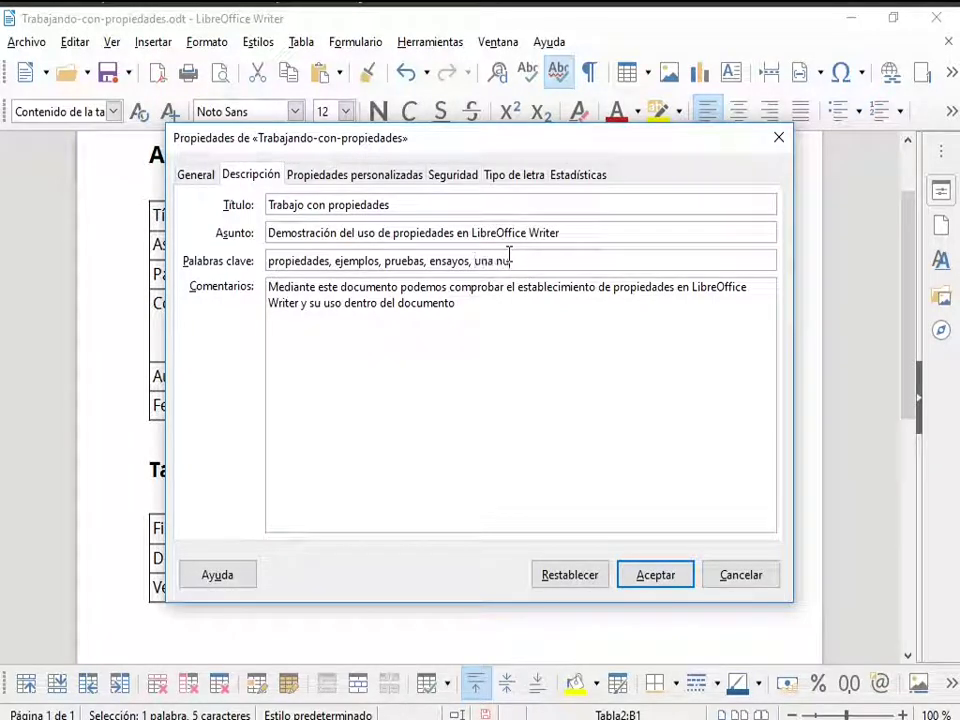
{"action": "type", "text": "eva etiqueta"}
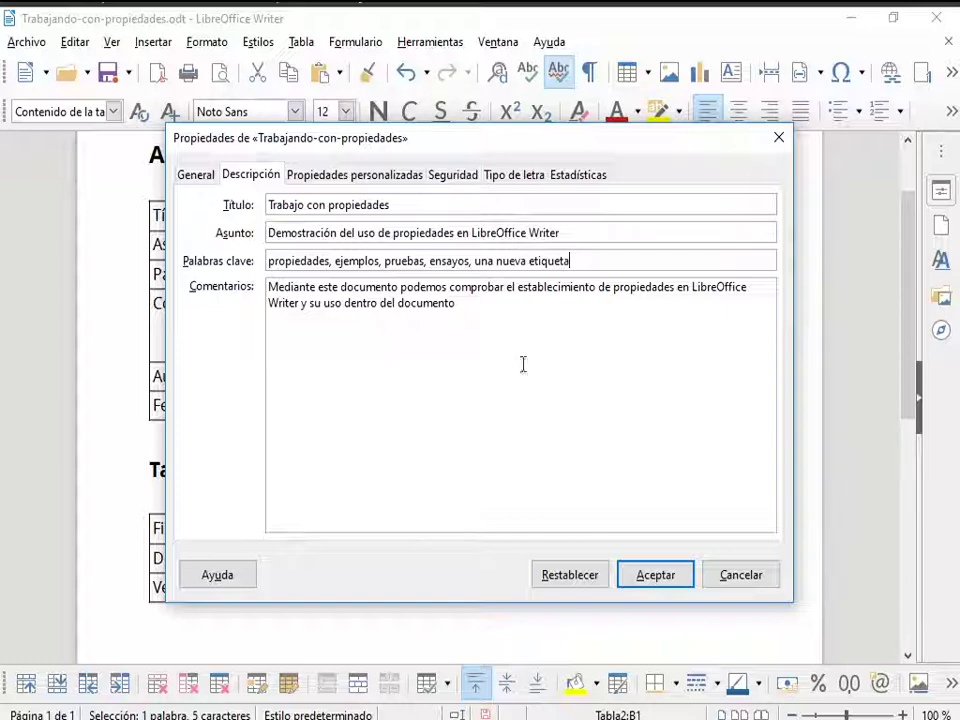
{"action": "left_click", "coordinate": [656, 575]}
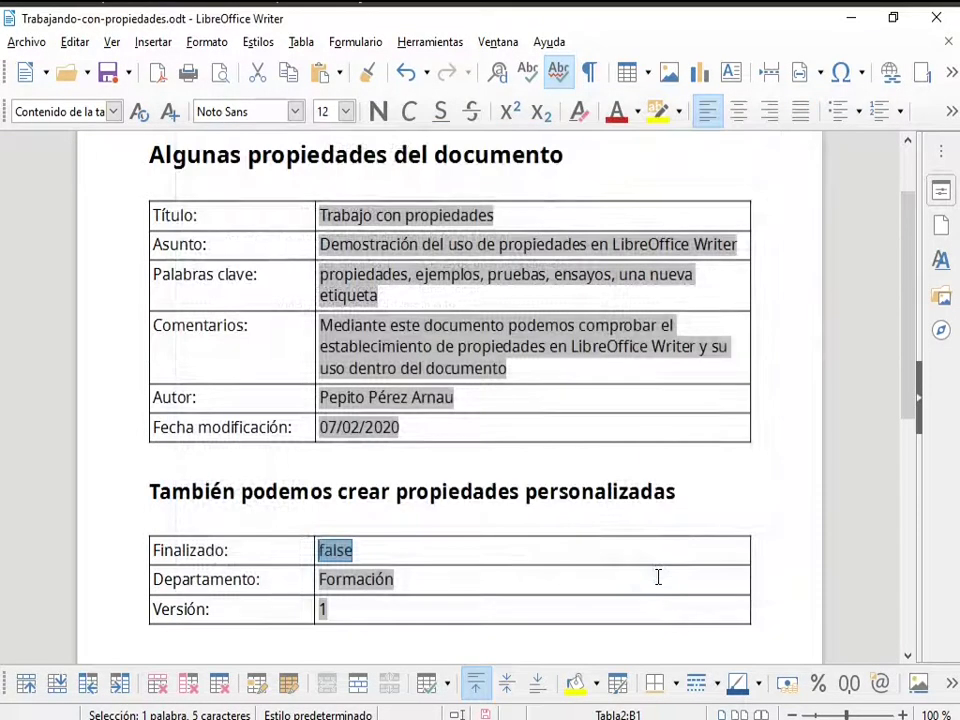